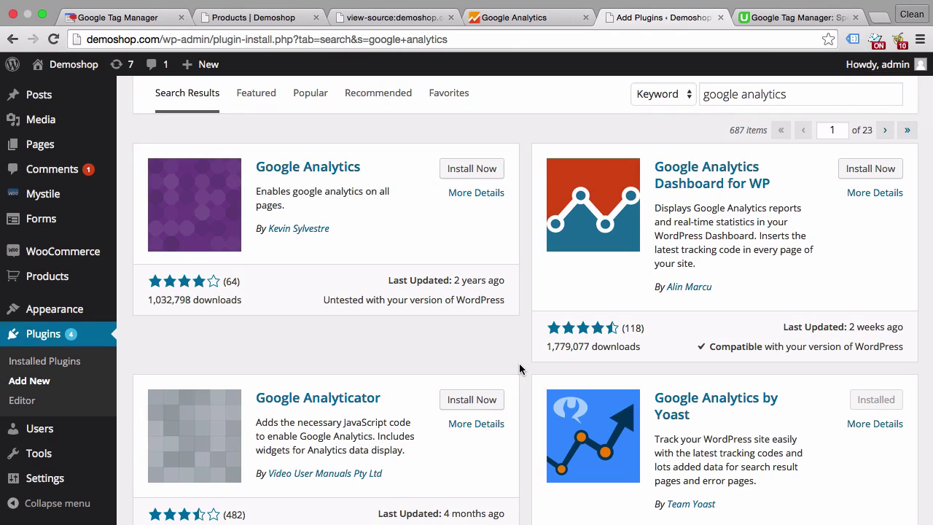
Switch to the Google Tag Manager Accounts overview listing Demoshop NEW (GTM-T4V7NP).
{"action": "left_click", "coordinate": [151, 24]}
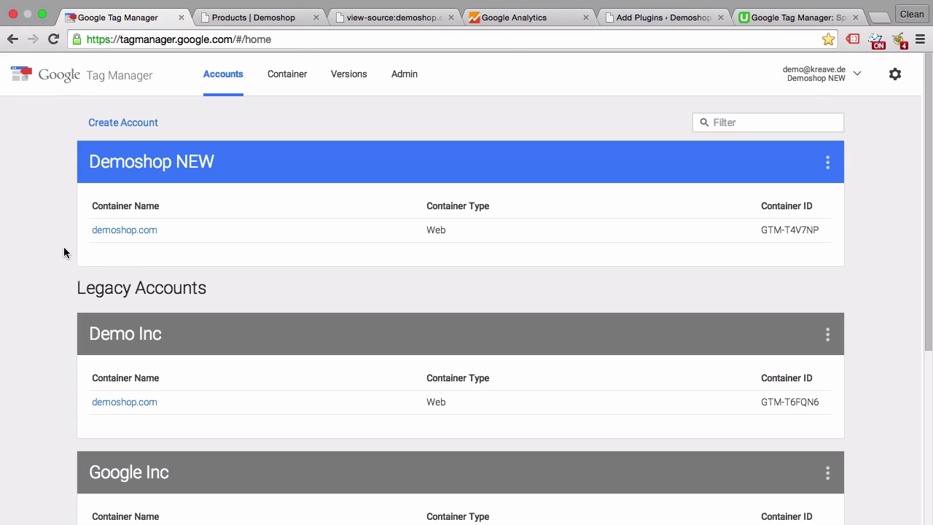
View the Udemy course page 'Google Tag Manager: Speed up your Tracking installation'.
{"action": "left_click", "coordinate": [780, 21]}
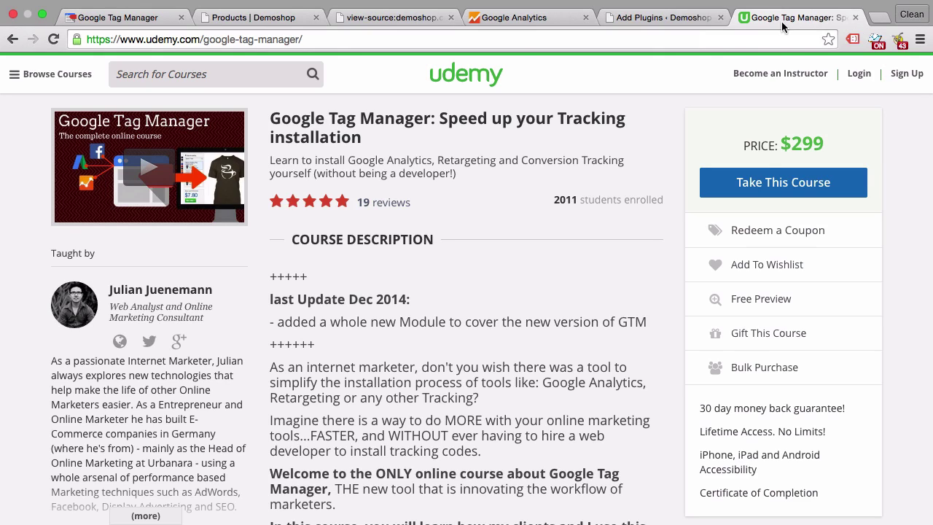
Go back to the Google Tag Manager Accounts page showing Demoshop NEW.
{"action": "left_click", "coordinate": [96, 20]}
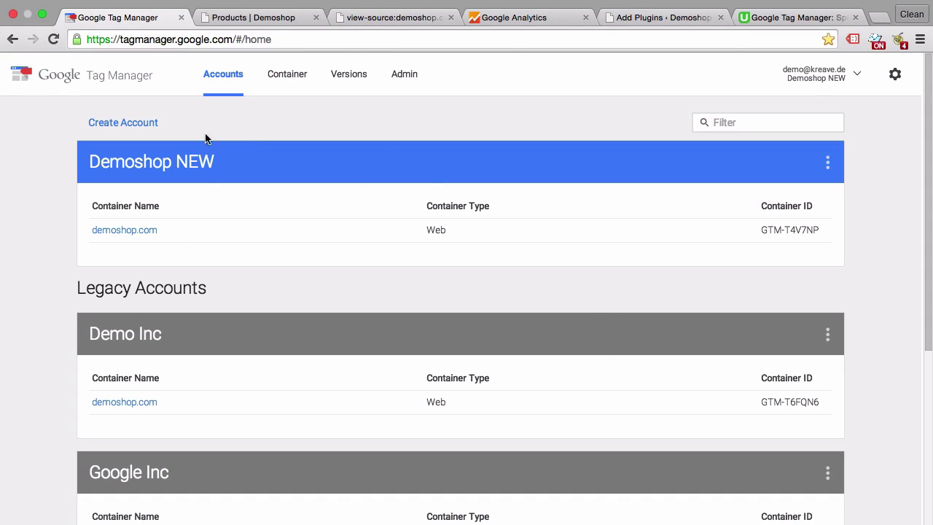
Create account 'Company Inc' with anonymous data sharing and a 'demoshop.com' container.
{"action": "left_click", "coordinate": [150, 125]}
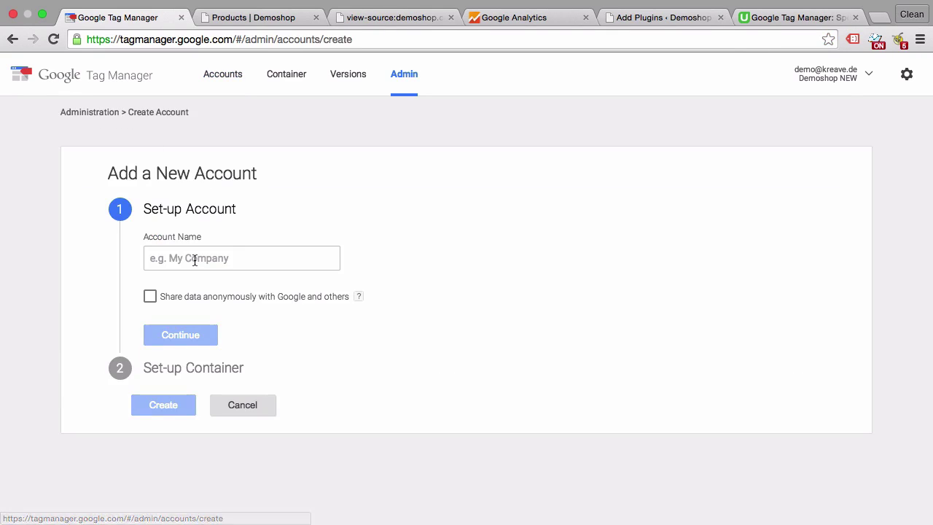
{"action": "left_click", "coordinate": [195, 259]}
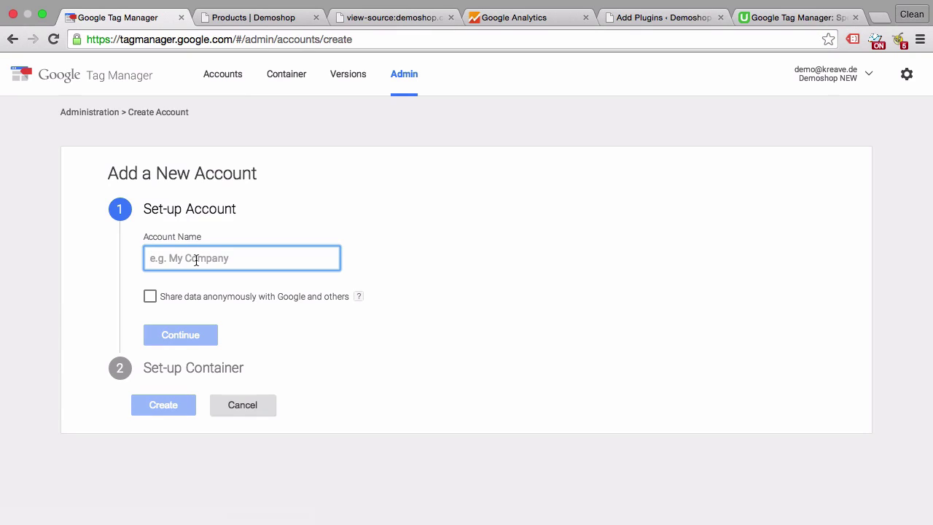
{"action": "type", "text": "Company"}
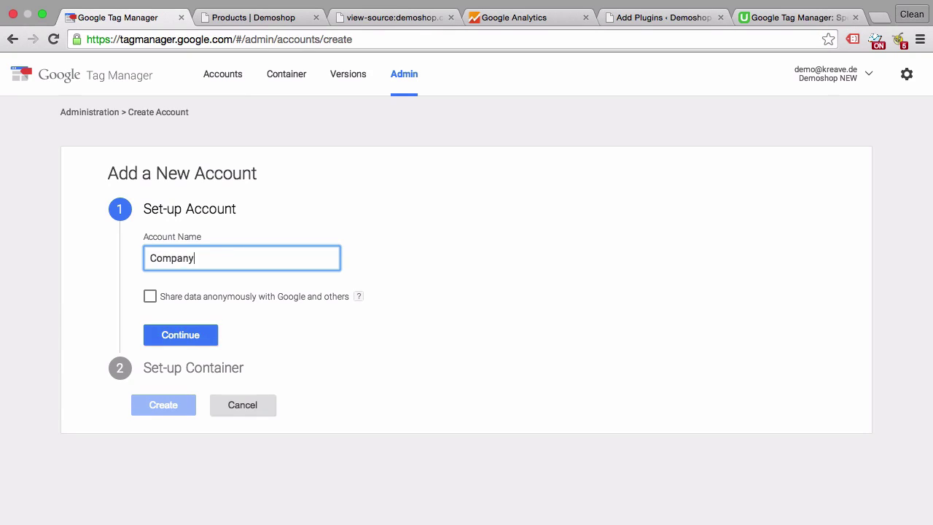
{"action": "type", "text": " Inc"}
{"action": "left_click", "coordinate": [112, 308]}
{"action": "left_click", "coordinate": [147, 296]}
{"action": "left_click", "coordinate": [170, 334]}
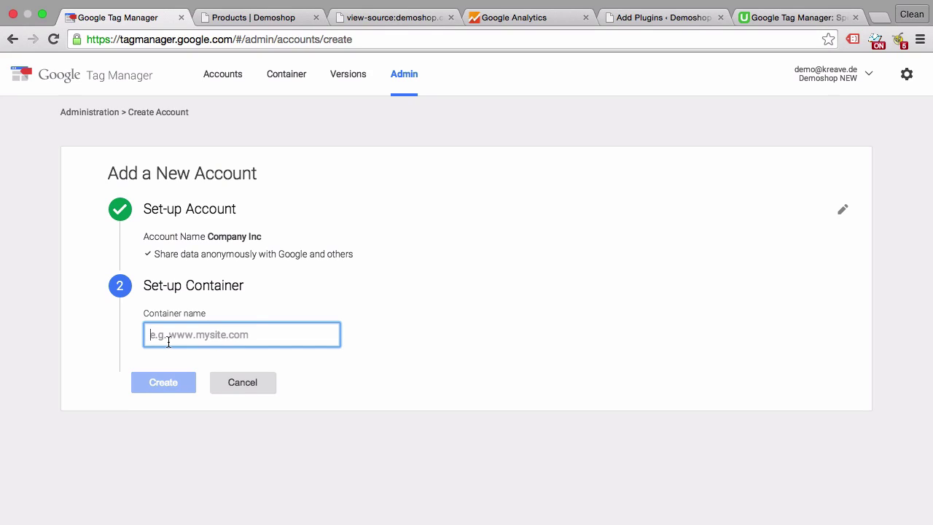
{"action": "type", "text": "demosh"}
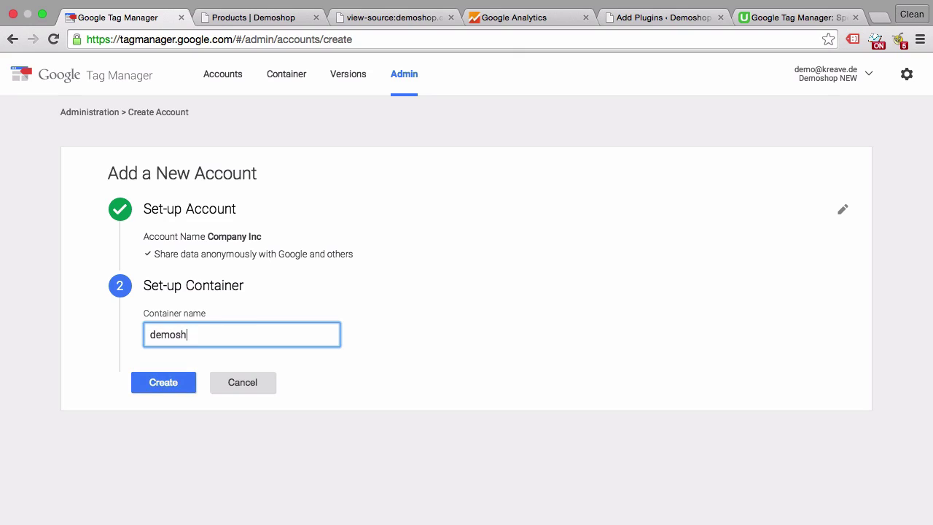
{"action": "type", "text": "op.com"}
{"action": "left_click", "coordinate": [164, 382]}
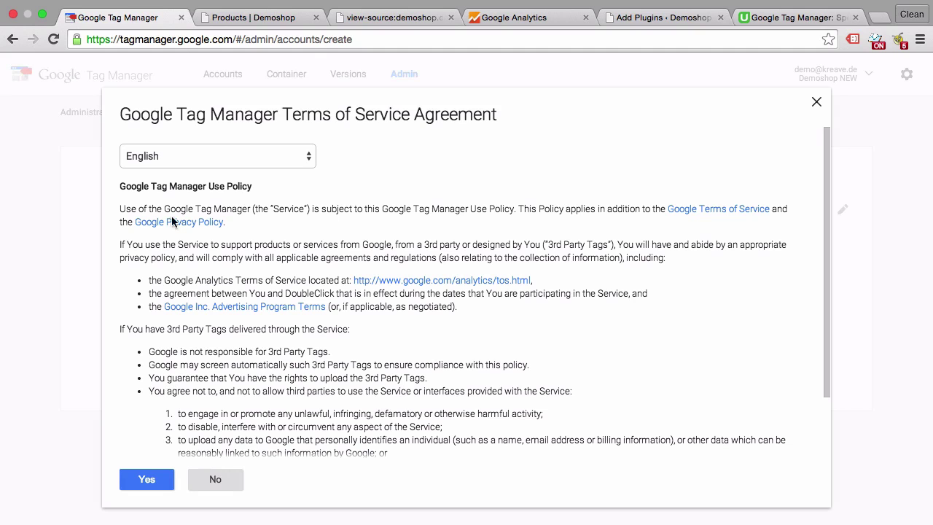
Accept the terms of service and copy the demoshop.com install snippet code.
{"action": "scroll", "coordinate": [224, 421], "scroll_direction": "down", "scroll_amount": 3}
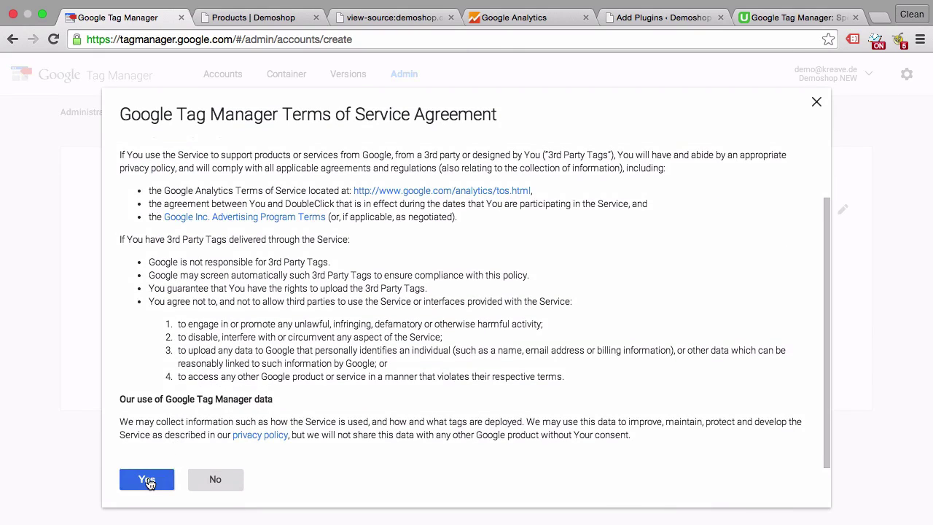
{"action": "left_click", "coordinate": [146, 479]}
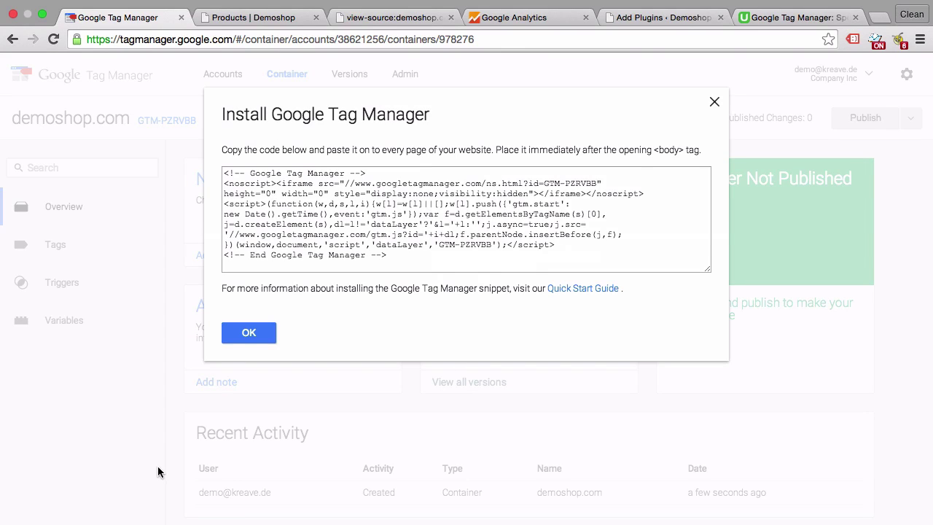
{"action": "left_click", "coordinate": [319, 197]}
{"action": "triple_click", "coordinate": [319, 197]}
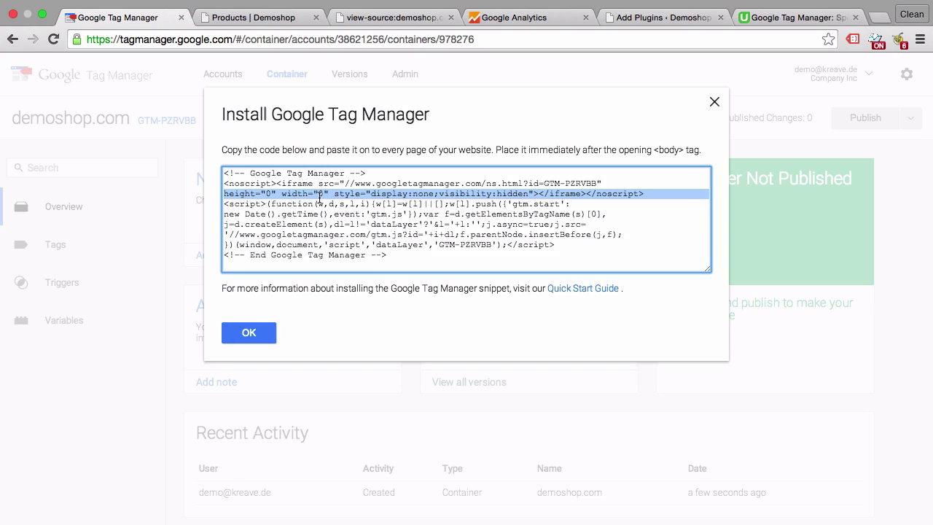
{"action": "key", "text": "ctrl+a"}
{"action": "right_click", "coordinate": [304, 220]}
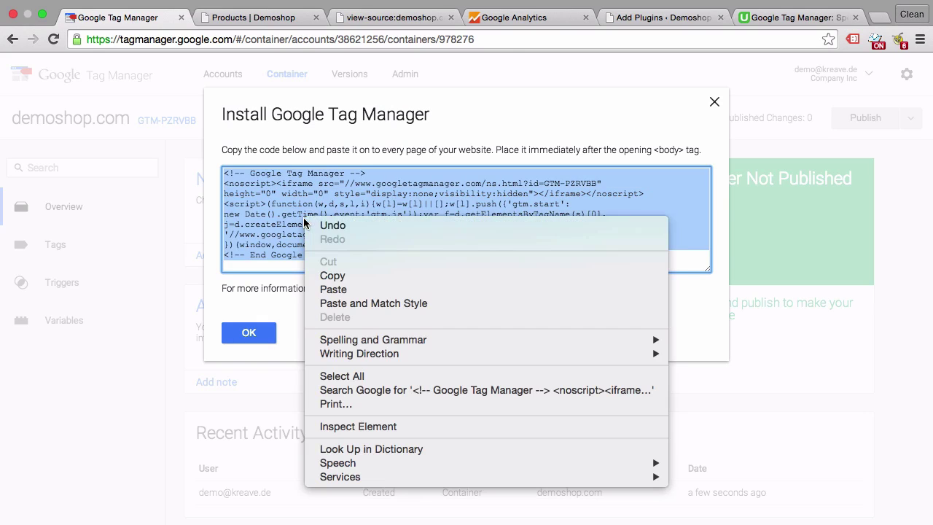
{"action": "left_click", "coordinate": [327, 277]}
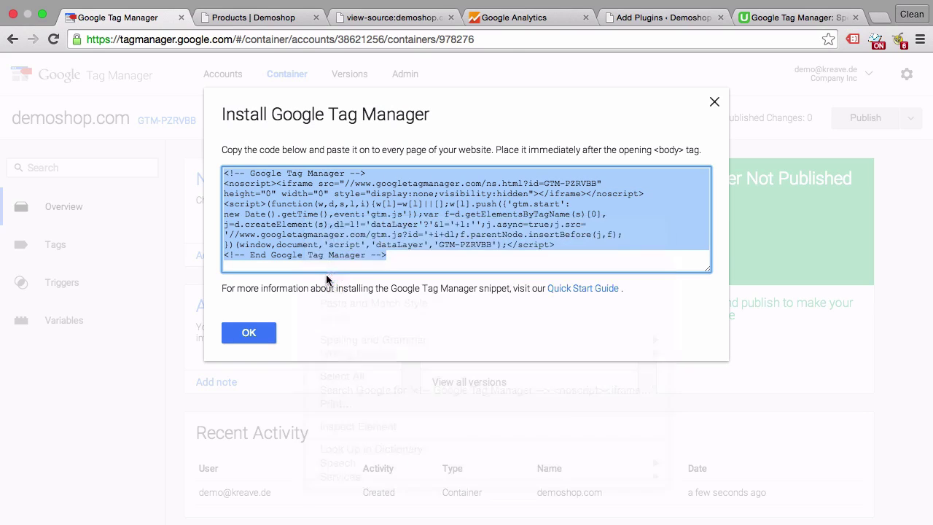
Open the Mystile theme's header.php in the WordPress theme file editor.
{"action": "left_click", "coordinate": [647, 25]}
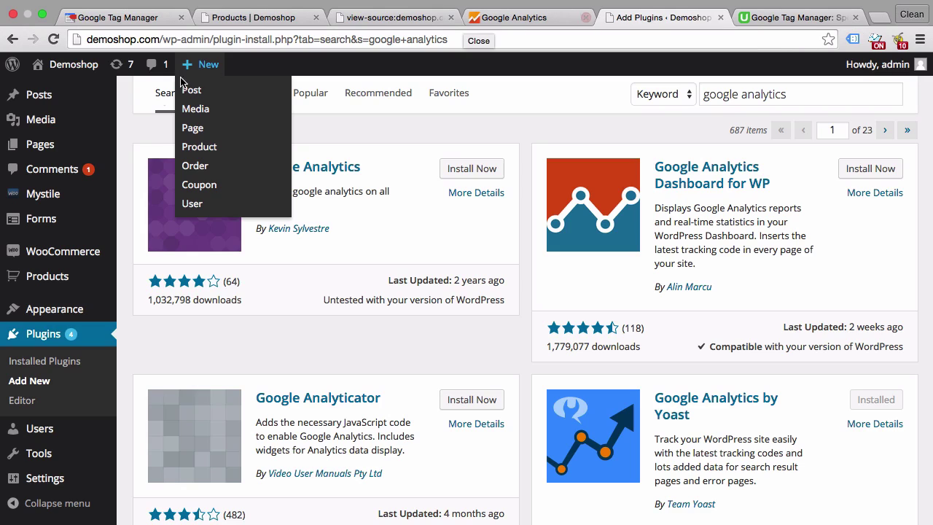
{"action": "mouse_move", "coordinate": [109, 309]}
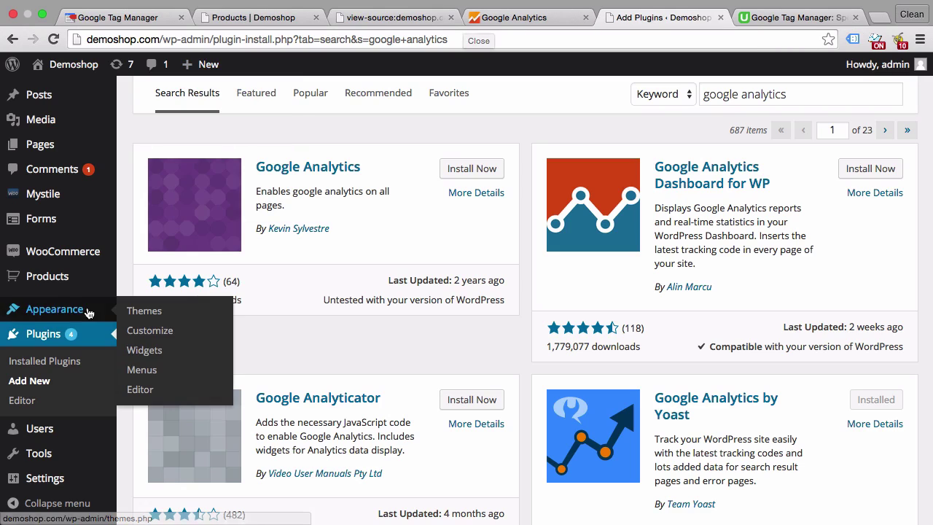
{"action": "left_click", "coordinate": [133, 391]}
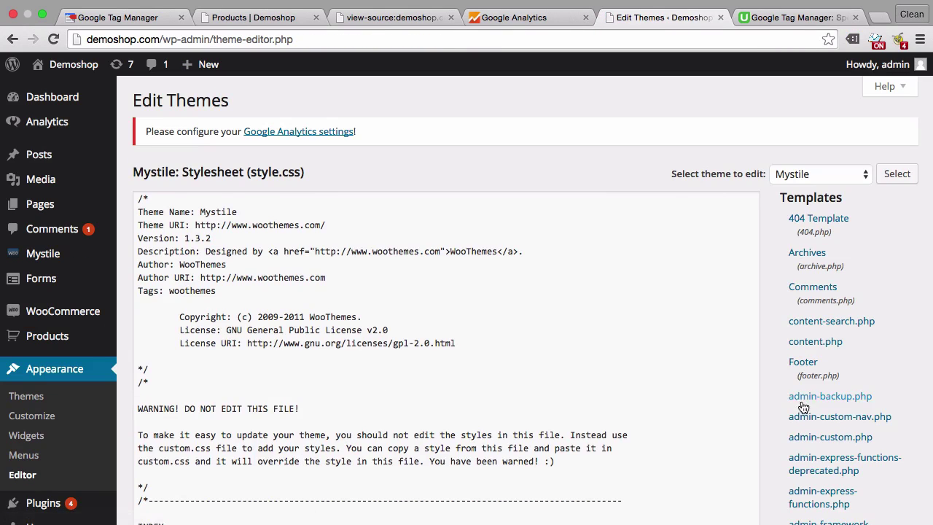
{"action": "scroll", "coordinate": [789, 357], "scroll_direction": "down", "scroll_amount": 3}
{"action": "scroll", "coordinate": [789, 357], "scroll_direction": "down", "scroll_amount": 8}
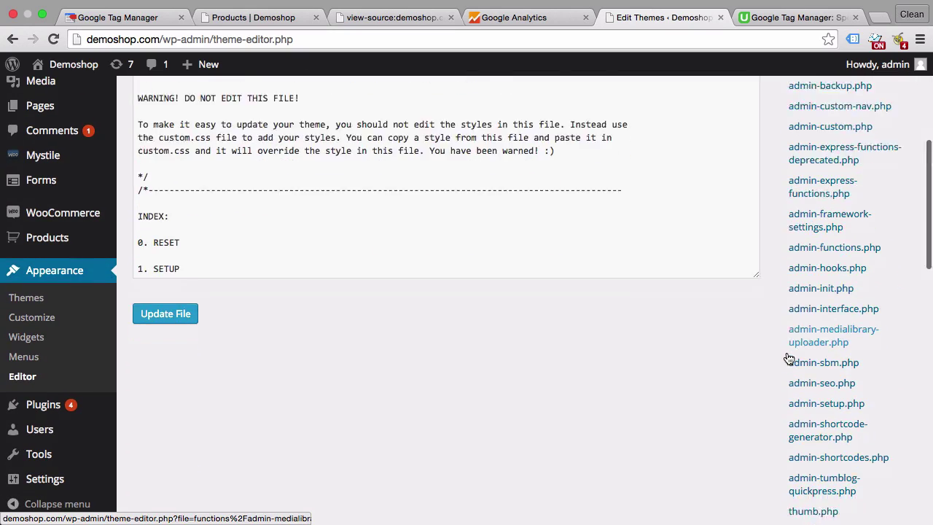
{"action": "left_click", "coordinate": [803, 377]}
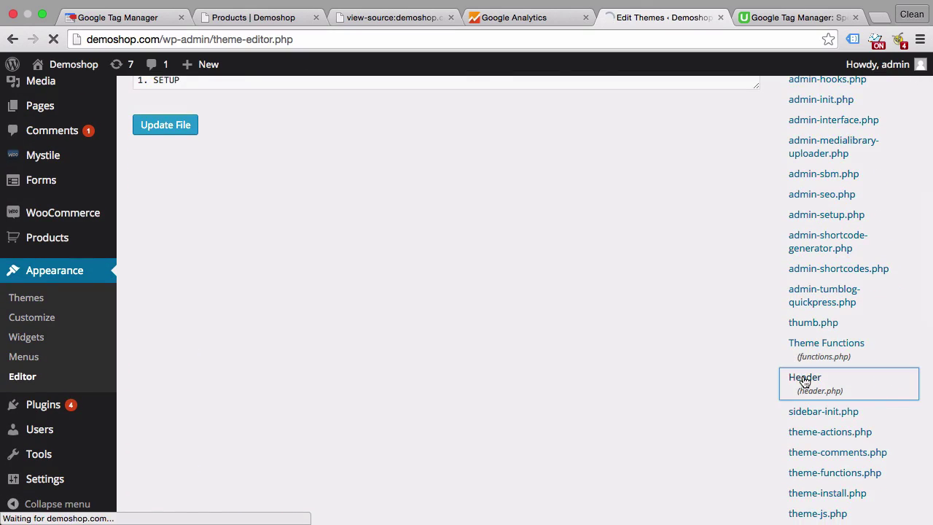
{"action": "scroll", "coordinate": [332, 250], "scroll_direction": "down", "scroll_amount": 7}
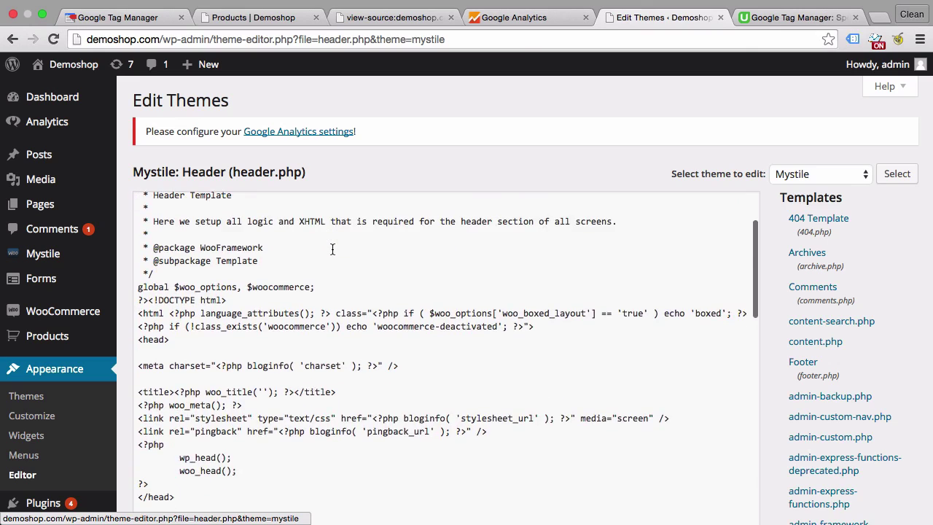
{"action": "scroll", "coordinate": [333, 248], "scroll_direction": "down", "scroll_amount": 3}
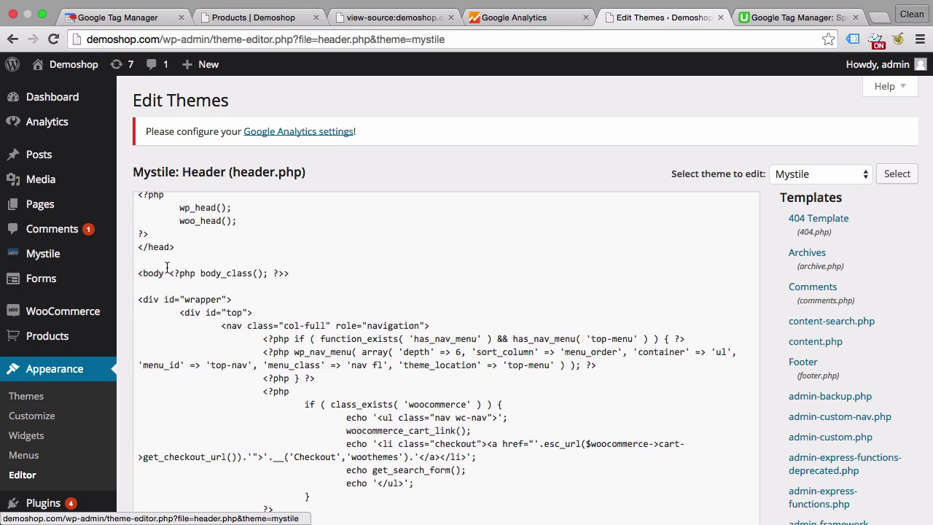
Paste the GTM-PZRVBB snippet below the body tag and save header.php.
{"action": "left_click", "coordinate": [154, 287]}
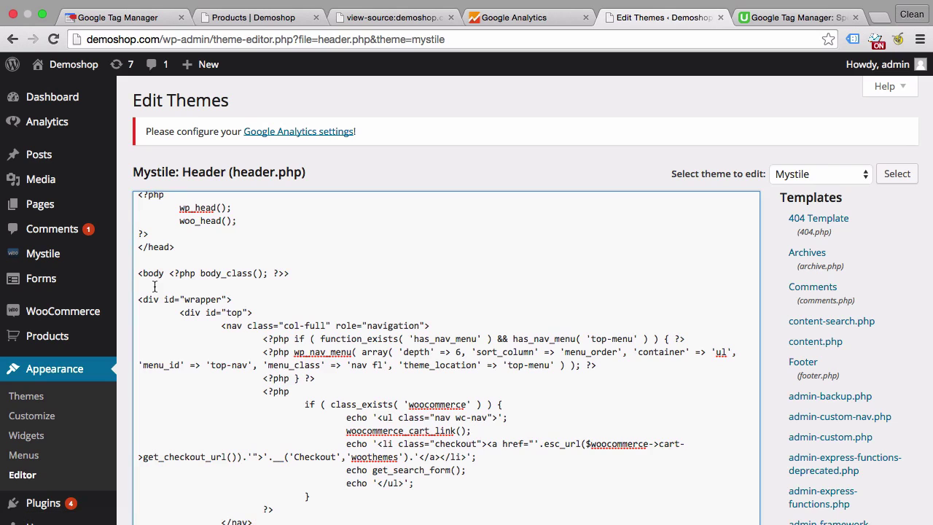
{"action": "key", "text": "super+v"}
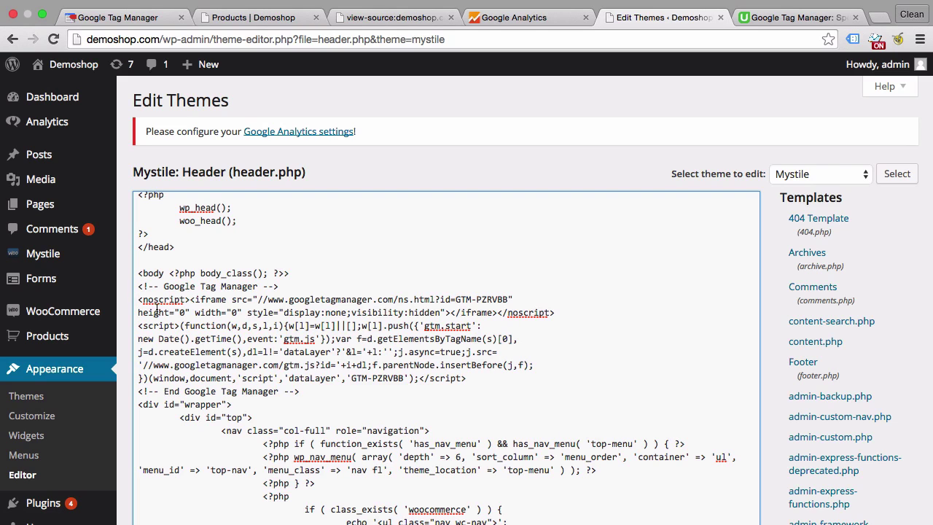
{"action": "scroll", "coordinate": [269, 372], "scroll_direction": "down", "scroll_amount": 2}
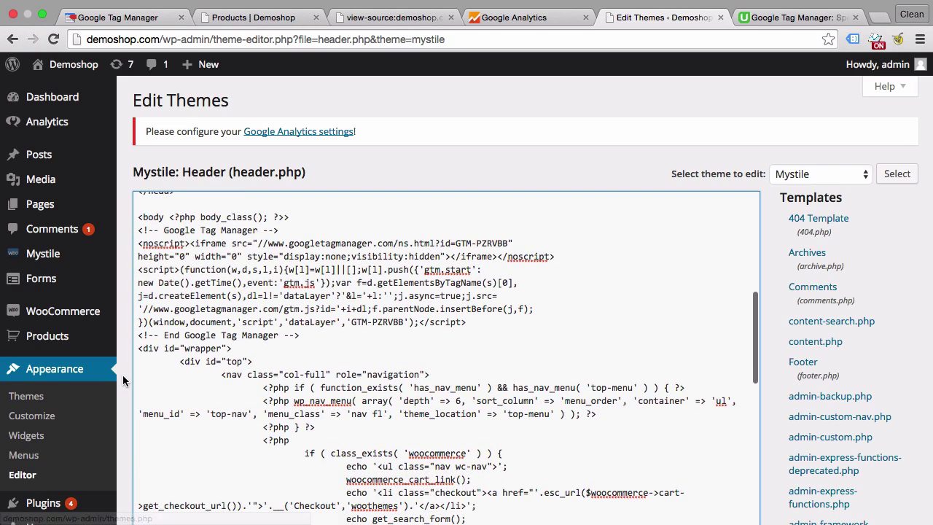
{"action": "scroll", "coordinate": [122, 379], "scroll_direction": "down", "scroll_amount": 3}
{"action": "left_click", "coordinate": [167, 430]}
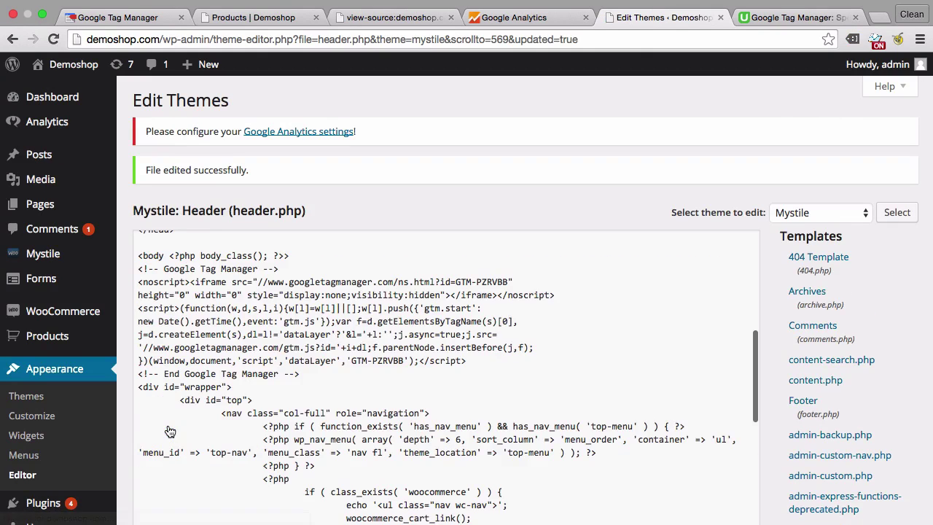
Reload the Demoshop shop page and check GTM-PZRVBB and its ERR_ABORTED error in Tag Assistant.
{"action": "left_click", "coordinate": [268, 17]}
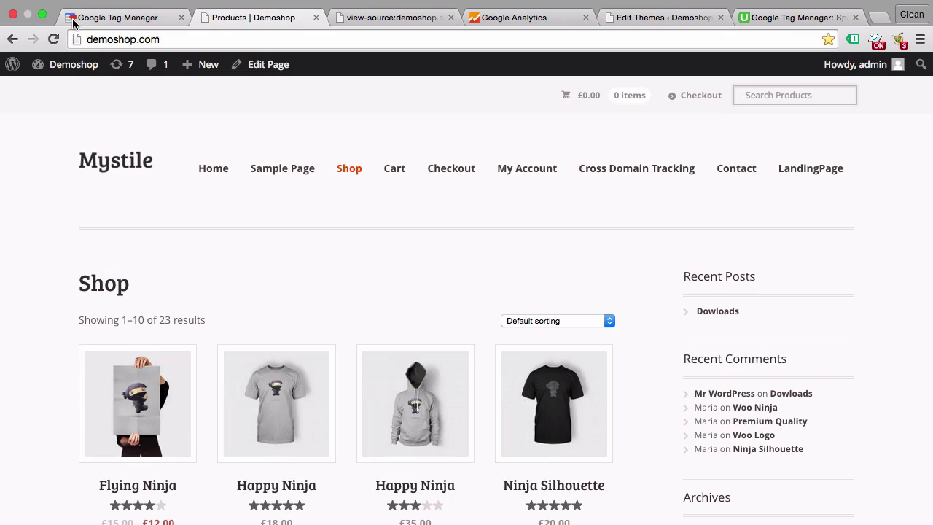
{"action": "left_click", "coordinate": [54, 40]}
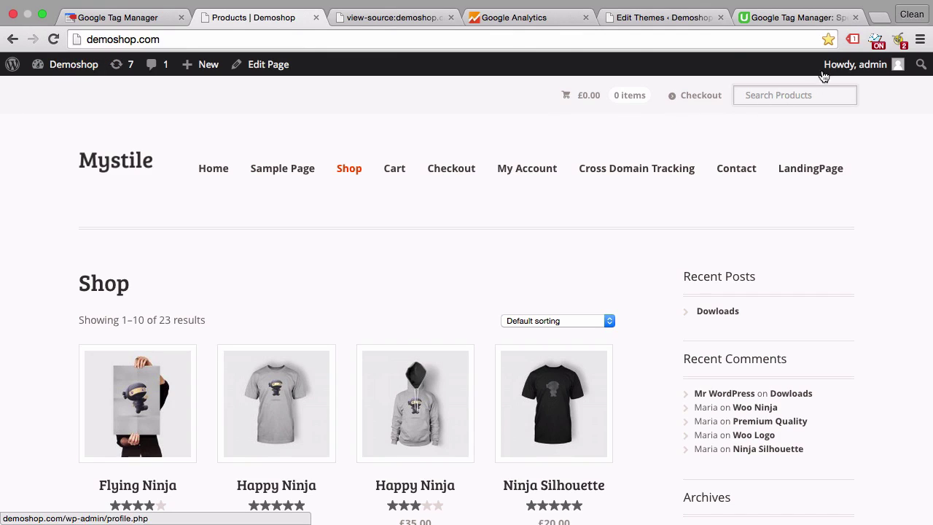
{"action": "left_click", "coordinate": [850, 40]}
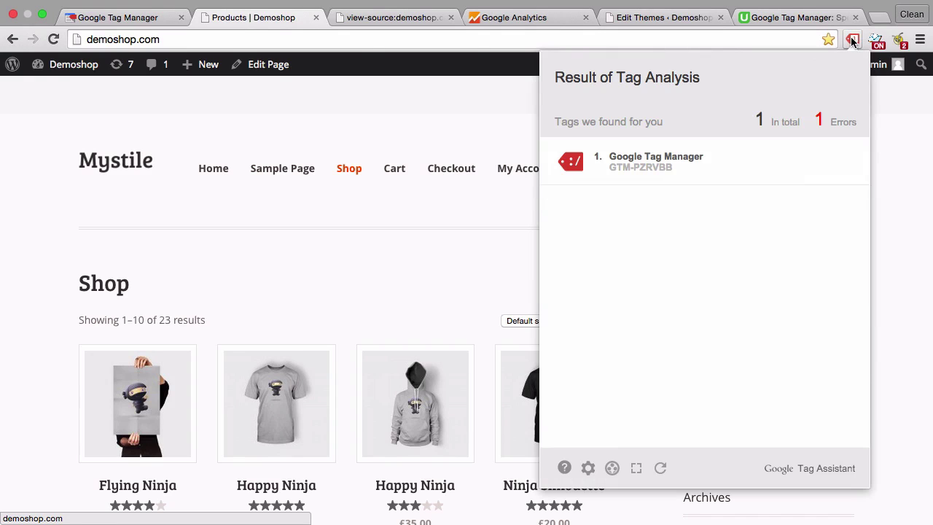
{"action": "left_click", "coordinate": [640, 179]}
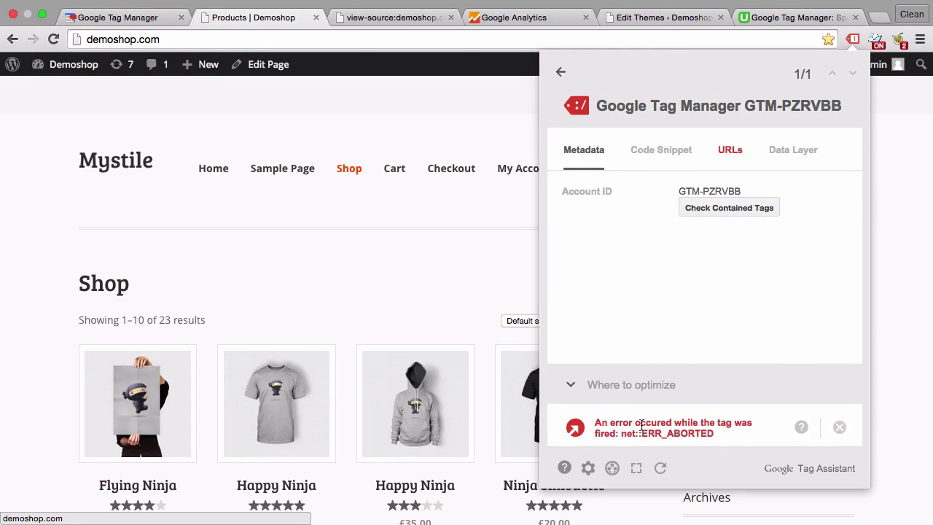
{"action": "mouse_move", "coordinate": [641, 426]}
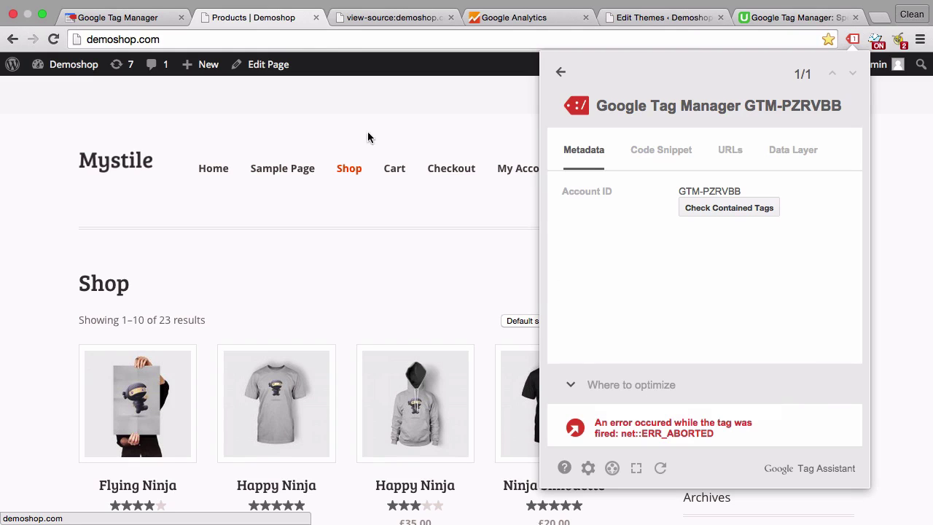
{"action": "left_click", "coordinate": [297, 202]}
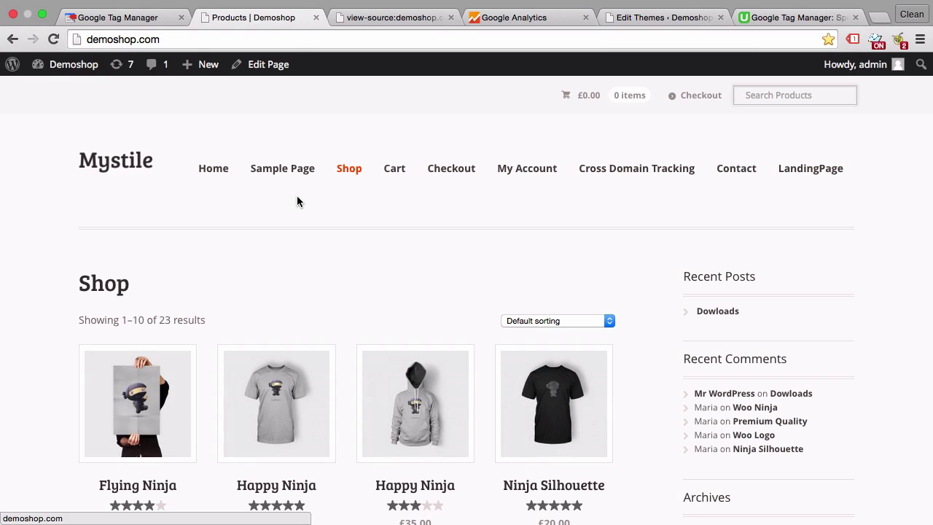
Close the Install Google Tag Manager dialog to show the demoshop.com container overview.
{"action": "left_click", "coordinate": [135, 16]}
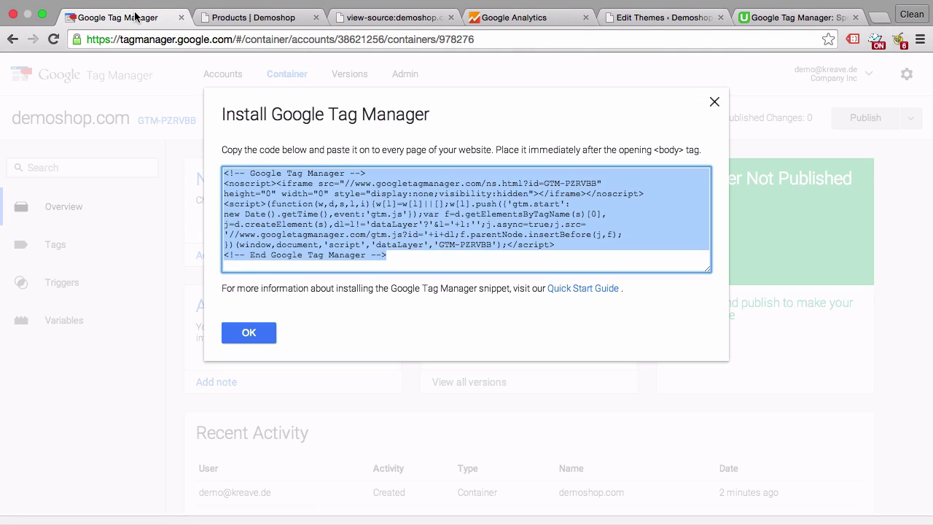
{"action": "left_click", "coordinate": [242, 333]}
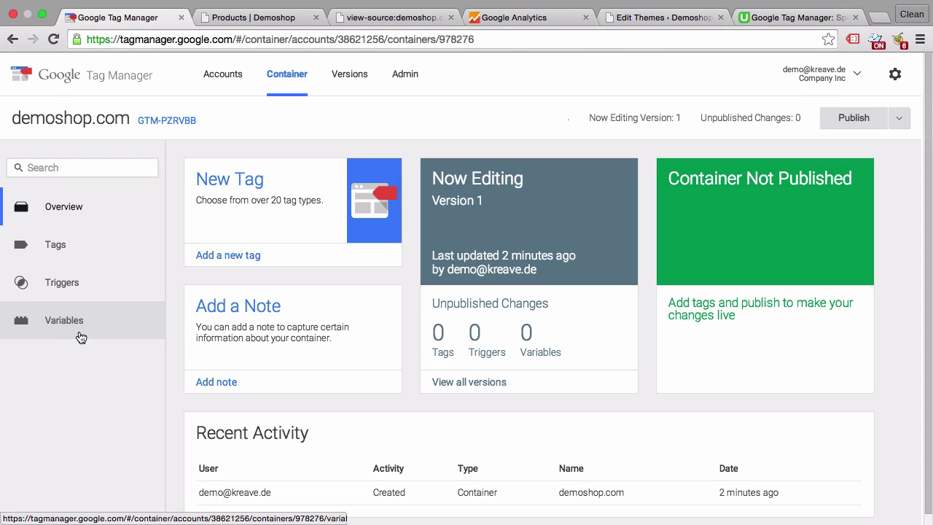
Add a new tag to demoshop.com and choose Google Analytics as its product.
{"action": "left_click", "coordinate": [212, 262]}
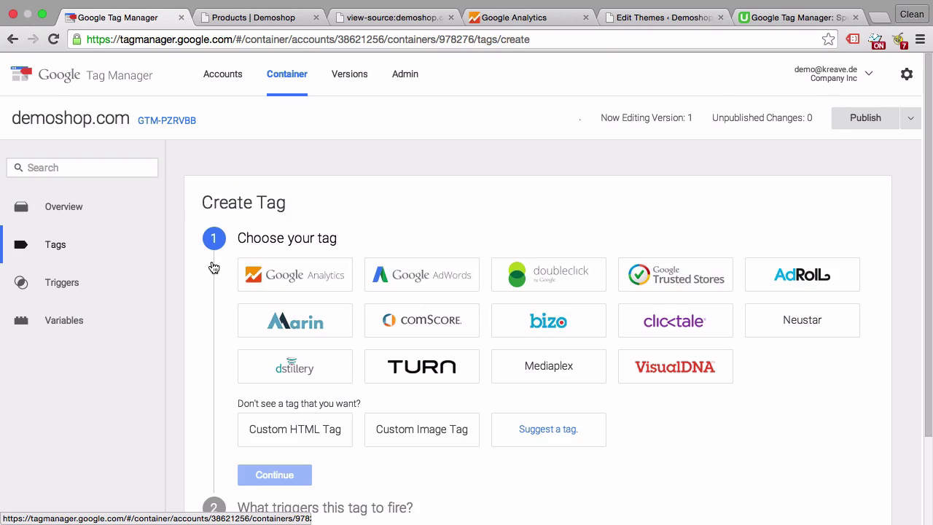
{"action": "scroll", "coordinate": [485, 236], "scroll_direction": "down", "scroll_amount": 2}
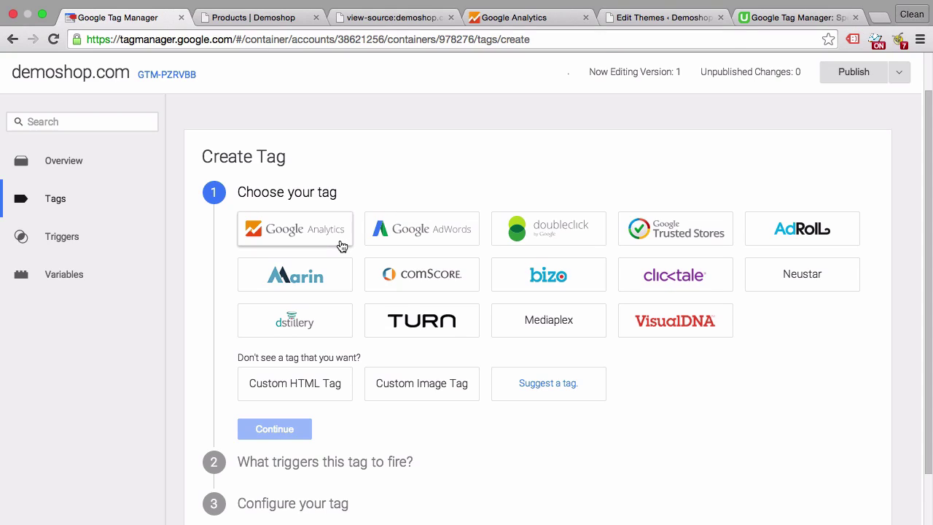
{"action": "left_click", "coordinate": [342, 246]}
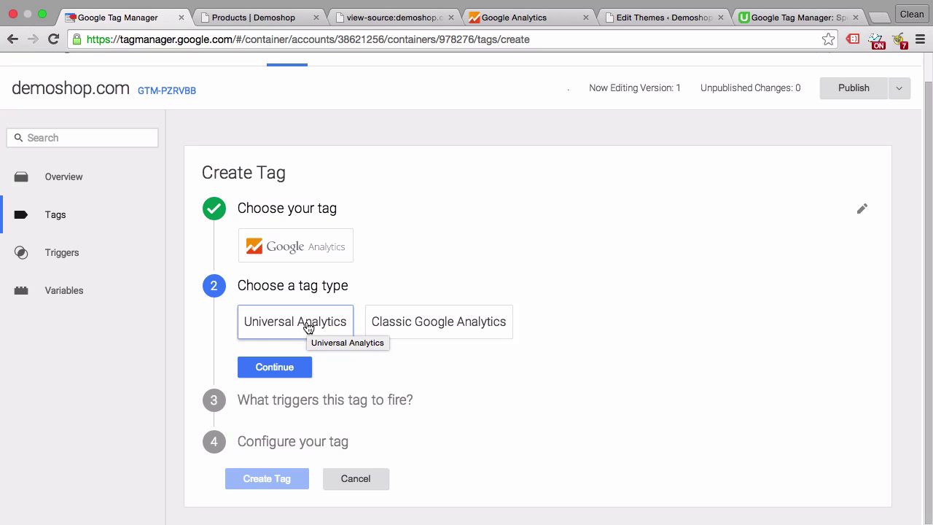
Set the tag type to Universal Analytics with an All Pages trigger, then continue.
{"action": "left_click", "coordinate": [307, 328]}
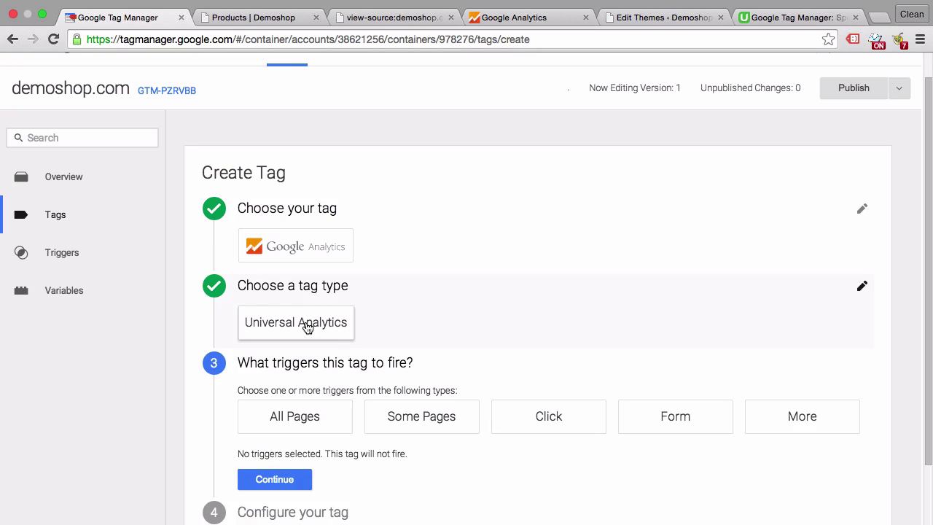
{"action": "scroll", "coordinate": [192, 391], "scroll_direction": "down", "scroll_amount": 2}
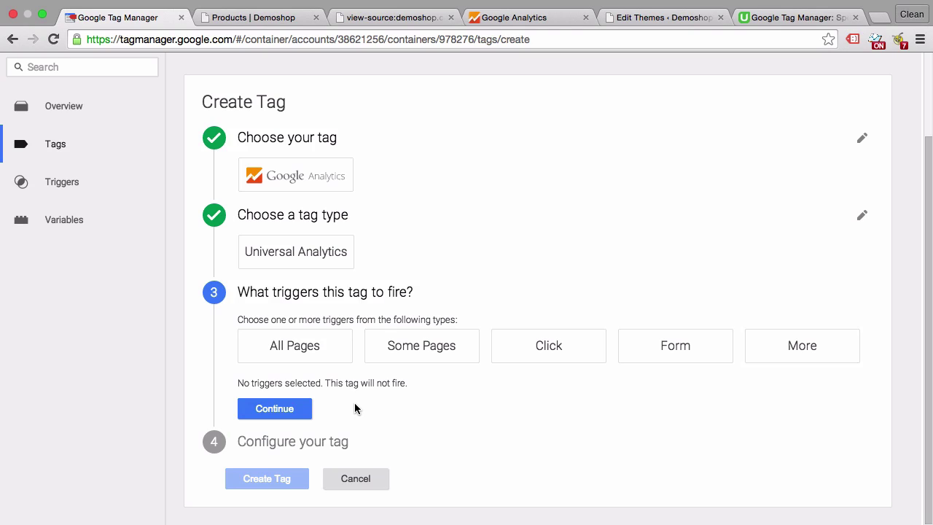
{"action": "left_click", "coordinate": [317, 355]}
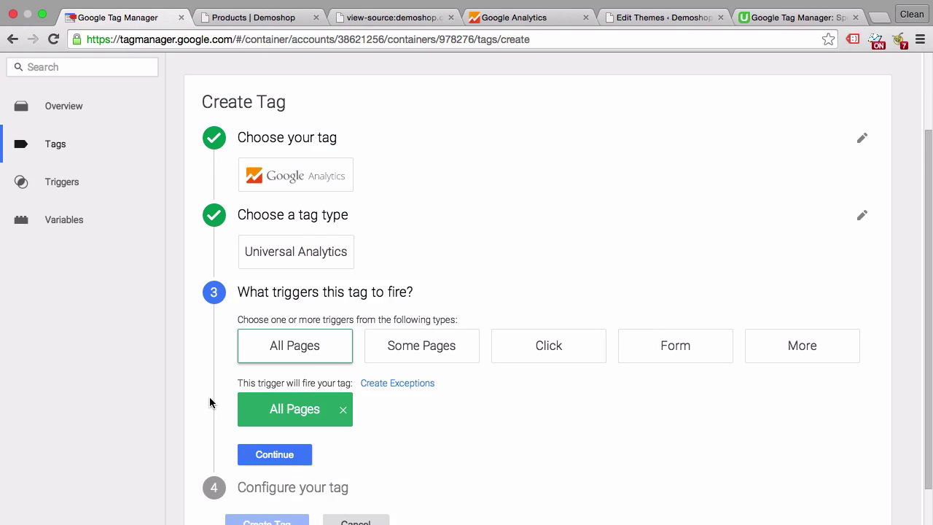
{"action": "scroll", "coordinate": [206, 402], "scroll_direction": "down", "scroll_amount": 1}
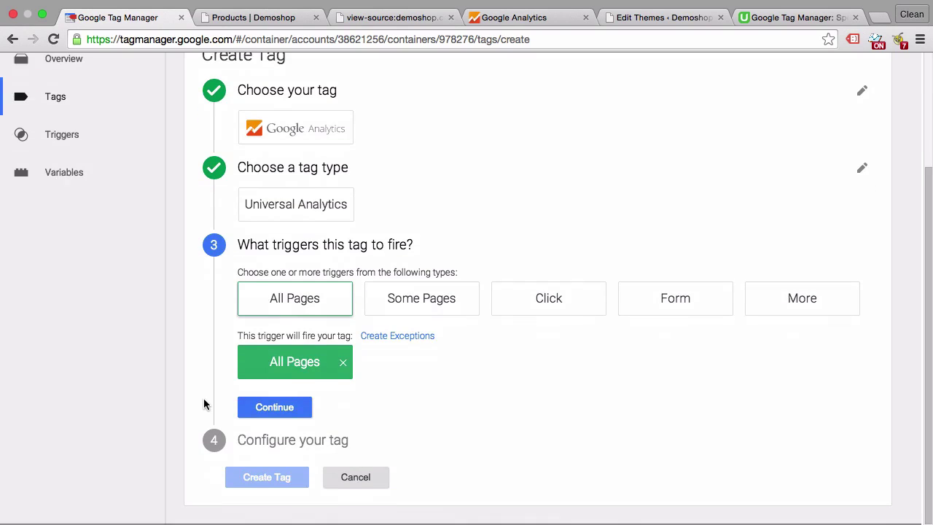
{"action": "left_click", "coordinate": [284, 409]}
{"action": "scroll", "coordinate": [148, 434], "scroll_direction": "down", "scroll_amount": 5}
{"action": "scroll", "coordinate": [147, 432], "scroll_direction": "down", "scroll_amount": 4}
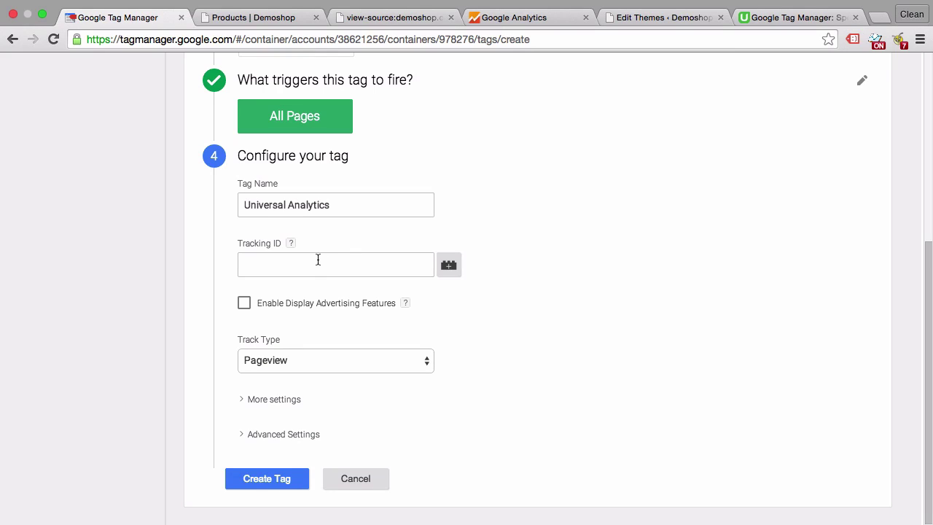
Copy the tracking ID UA-58939657-1 from the Google Analytics property.
{"action": "left_click", "coordinate": [545, 22]}
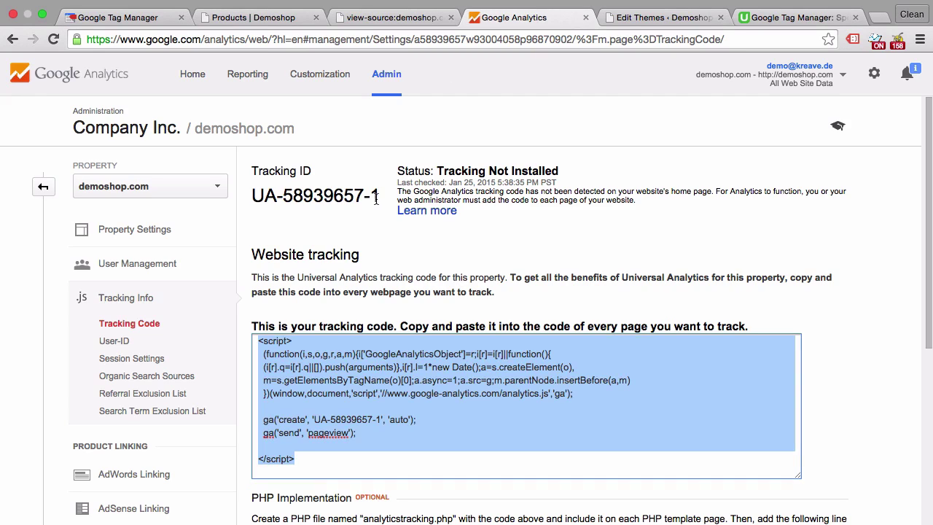
{"action": "left_click_drag", "start_coordinate": [380, 197], "coordinate": [252, 195]}
{"action": "right_click", "coordinate": [252, 195]}
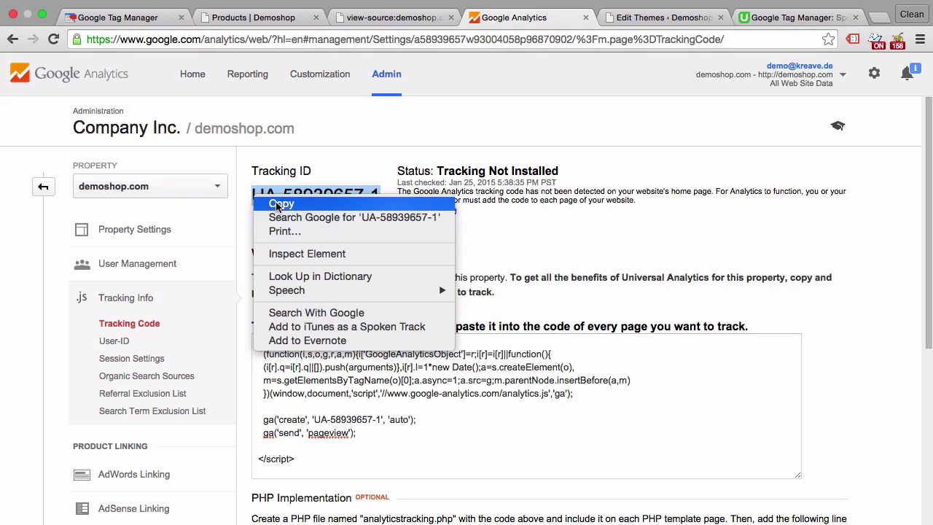
{"action": "left_click", "coordinate": [300, 203]}
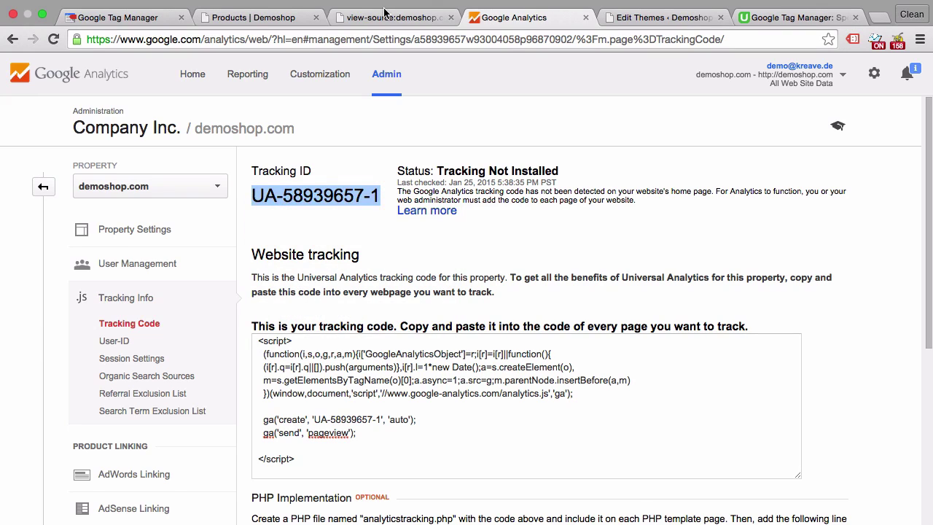
{"action": "left_click", "coordinate": [150, 17]}
{"action": "left_click", "coordinate": [298, 255]}
{"action": "right_click", "coordinate": [299, 254]}
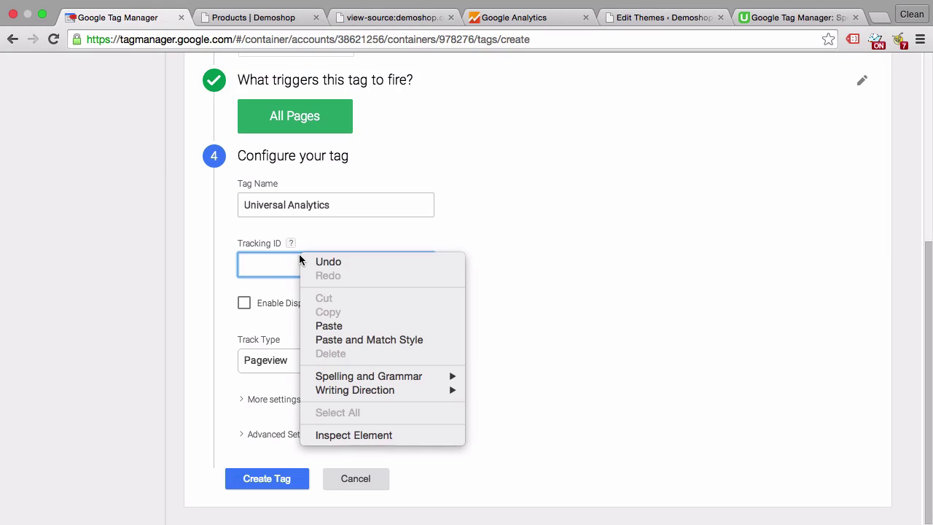
{"action": "left_click", "coordinate": [325, 332]}
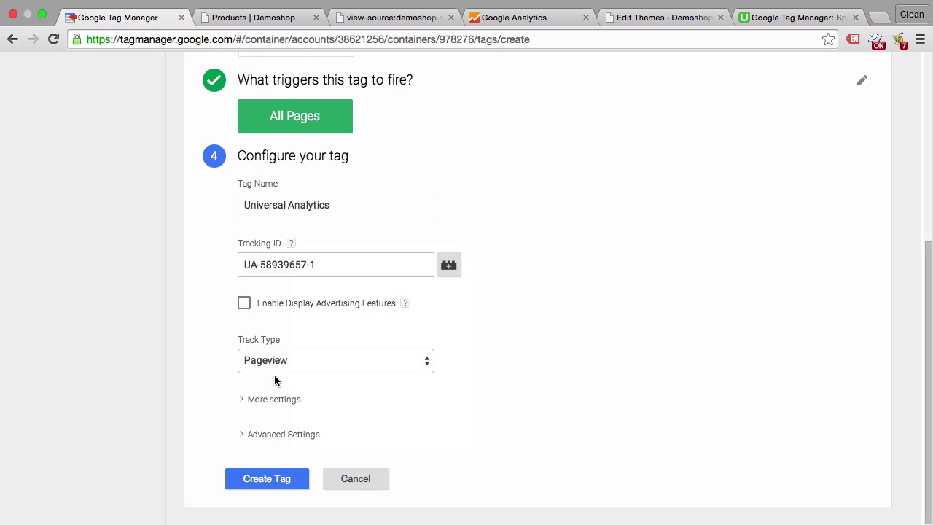
Review the More settings section, then create the Universal Analytics tag.
{"action": "left_click", "coordinate": [241, 400]}
{"action": "scroll", "coordinate": [241, 405], "scroll_direction": "down", "scroll_amount": 5}
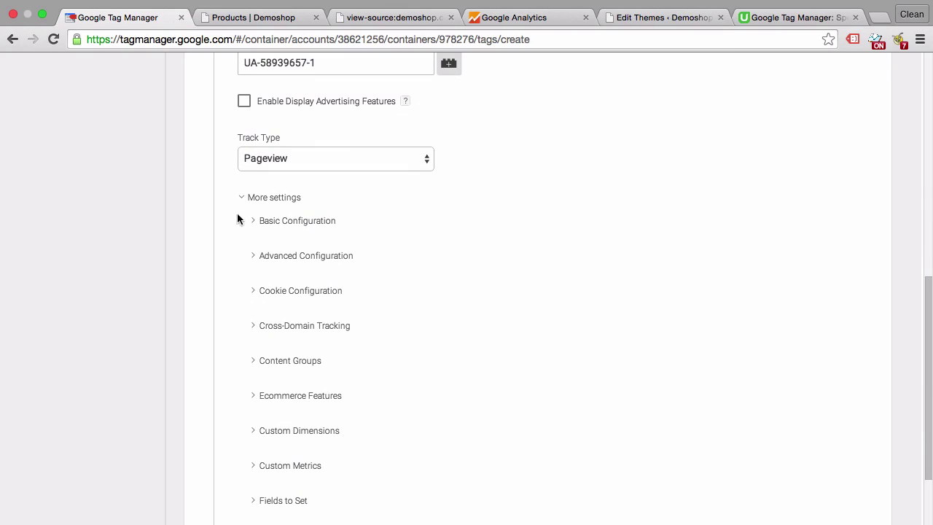
{"action": "scroll", "coordinate": [261, 369], "scroll_direction": "up", "scroll_amount": 4}
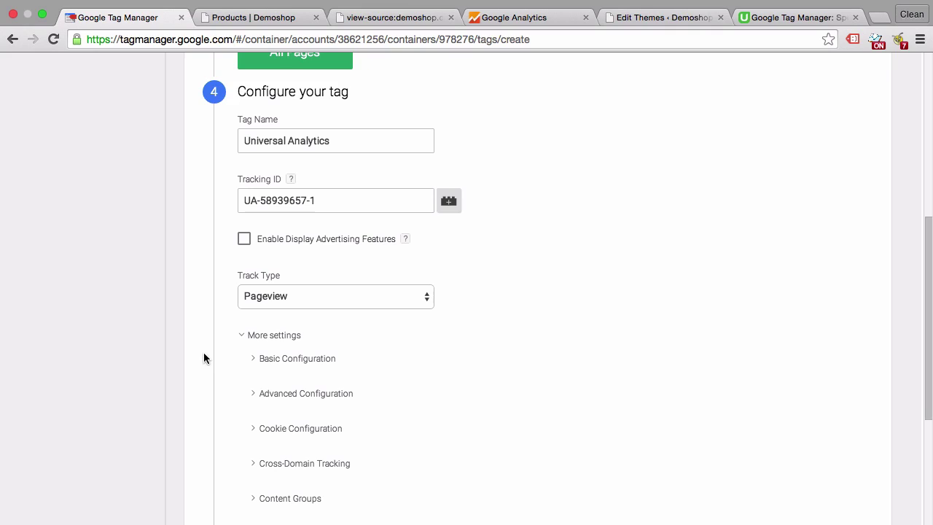
{"action": "left_click", "coordinate": [240, 337]}
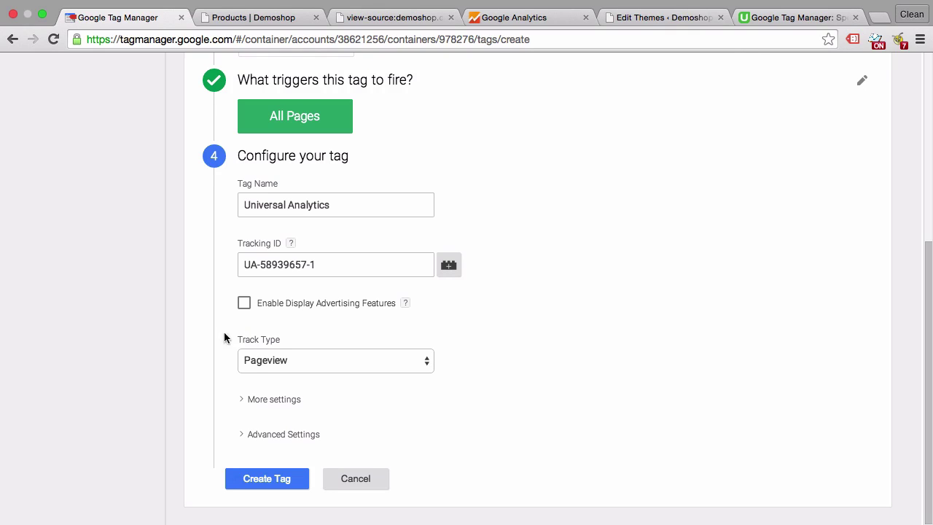
{"action": "left_click", "coordinate": [271, 478]}
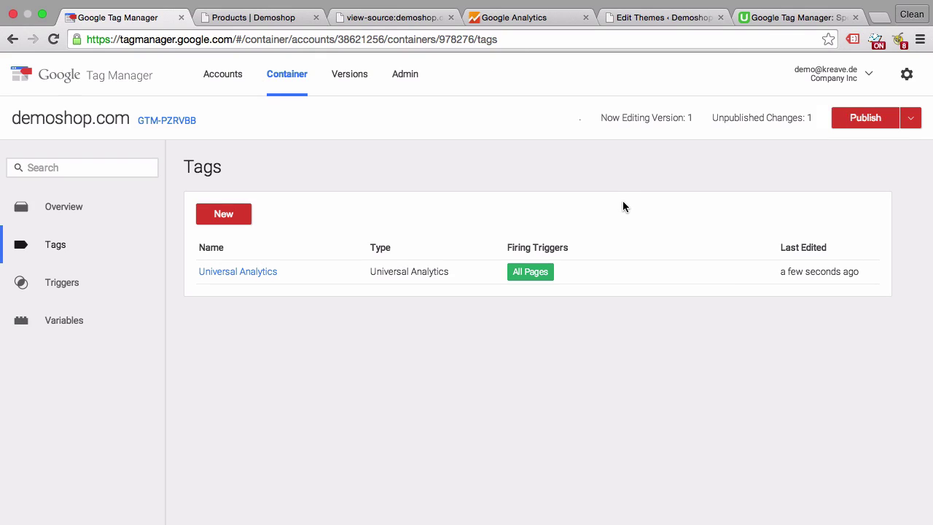
Start Preview and Debug mode for the demoshop.com container.
{"action": "left_click", "coordinate": [909, 124]}
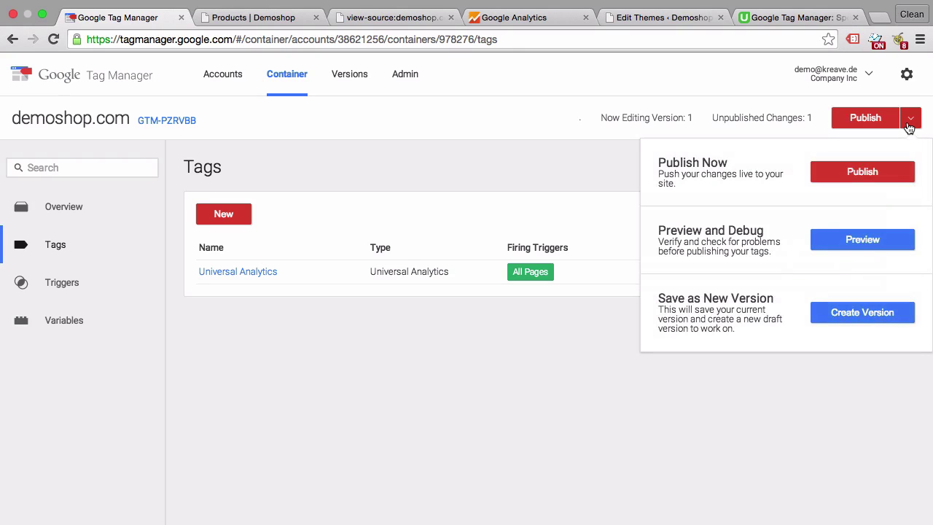
{"action": "left_click", "coordinate": [872, 252]}
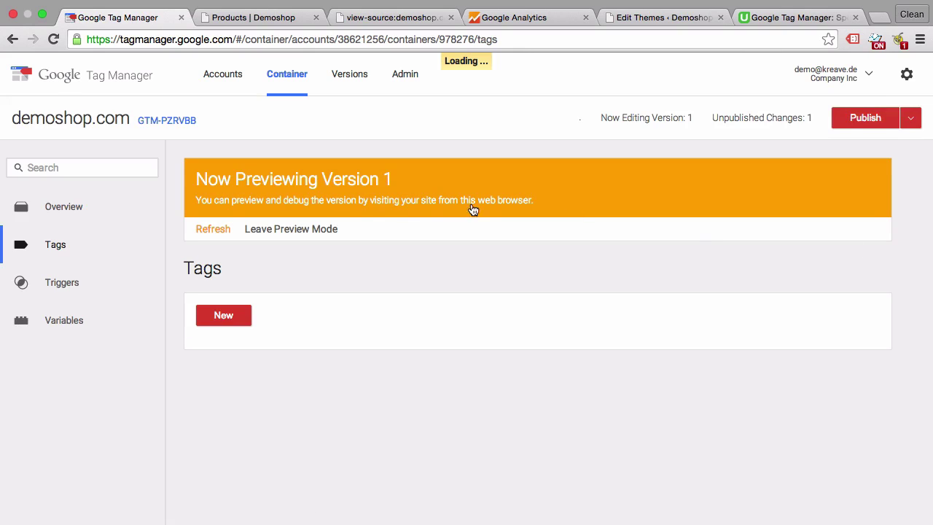
Reload the Demoshop shop page so the GTM debug pane appears, and resize the pane.
{"action": "left_click", "coordinate": [250, 19]}
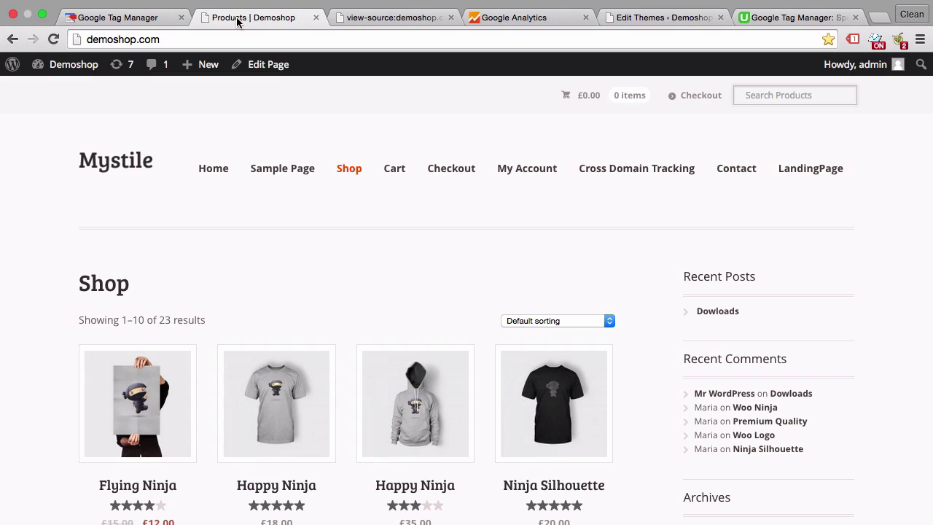
{"action": "left_click", "coordinate": [53, 39]}
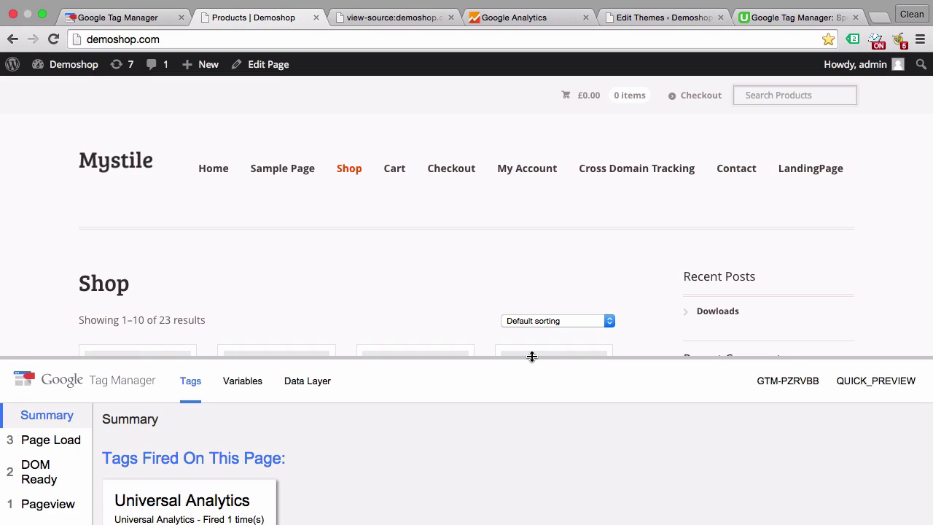
{"action": "left_click_drag", "start_coordinate": [532, 356], "coordinate": [543, 224]}
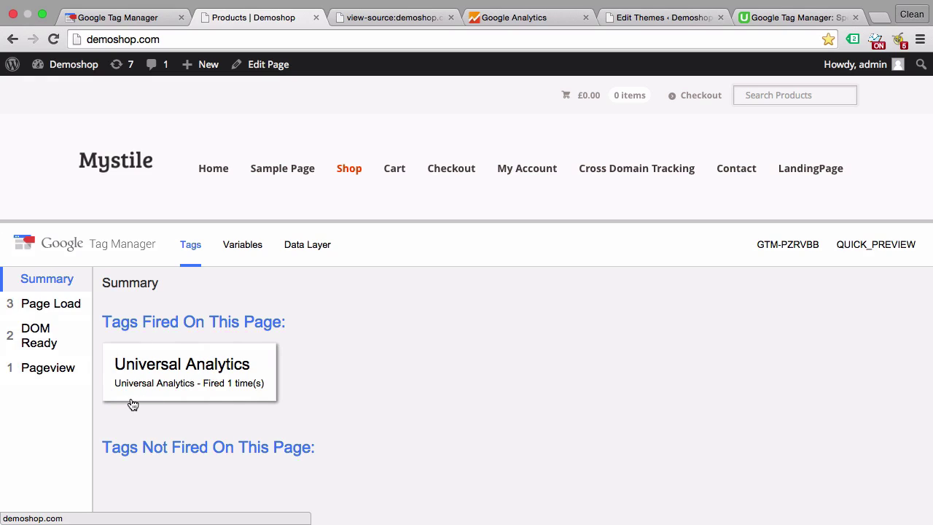
{"action": "left_click_drag", "start_coordinate": [584, 222], "coordinate": [546, 354]}
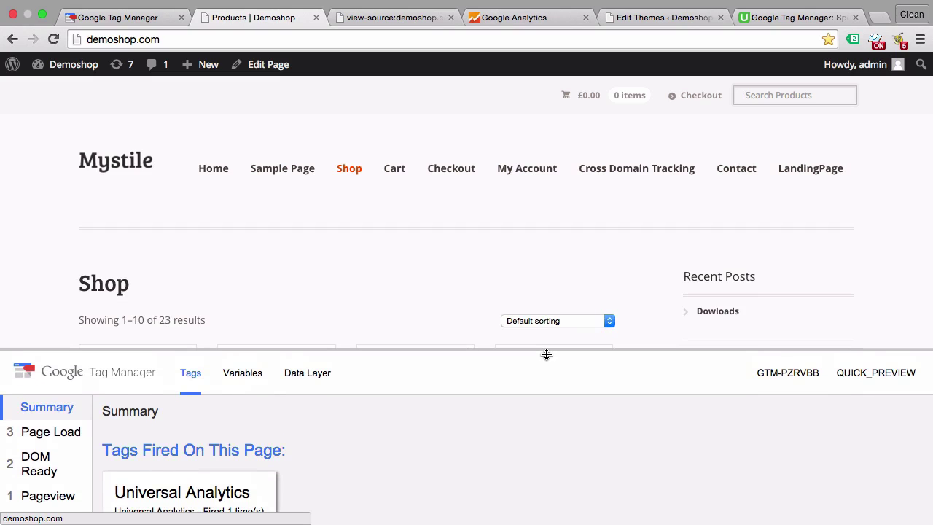
Visit Sample Page and Cart, confirming Universal Analytics is listed under Tags Fired.
{"action": "left_click", "coordinate": [293, 177]}
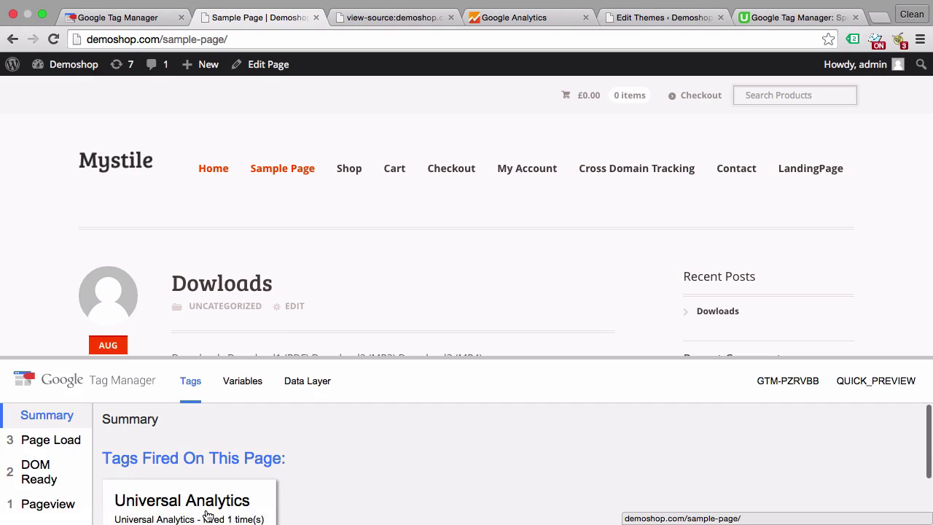
{"action": "left_click", "coordinate": [400, 178]}
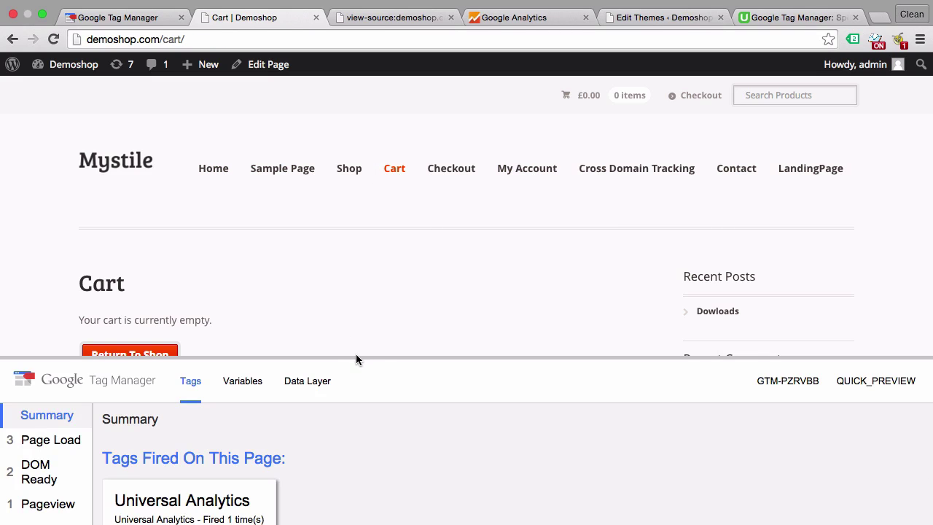
{"action": "left_click_drag", "start_coordinate": [356, 357], "coordinate": [379, 261]}
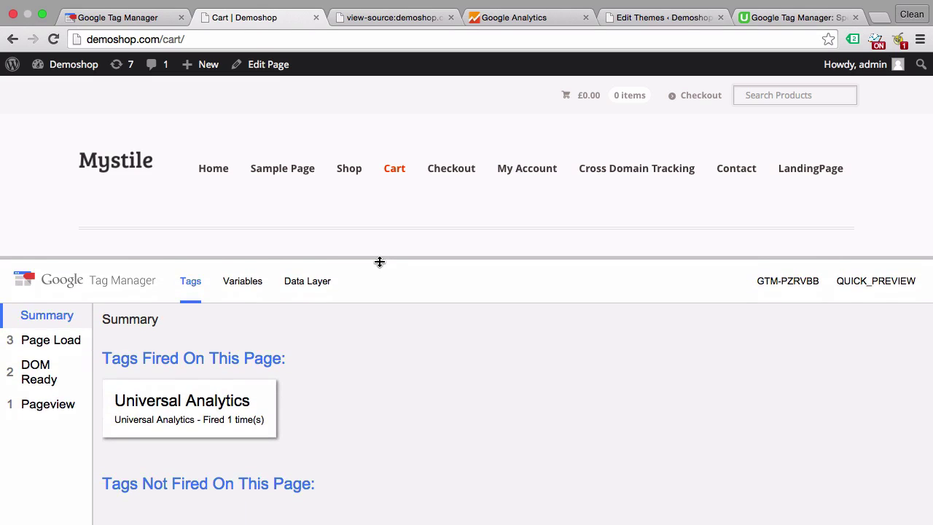
Leave GTM preview mode, confirming with OK.
{"action": "left_click", "coordinate": [69, 18]}
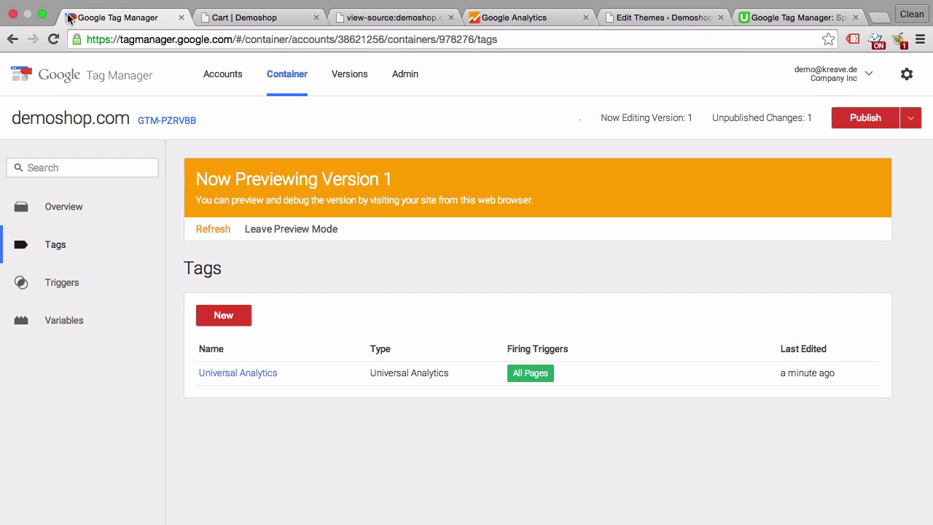
{"action": "left_click", "coordinate": [287, 230]}
{"action": "left_click", "coordinate": [373, 213]}
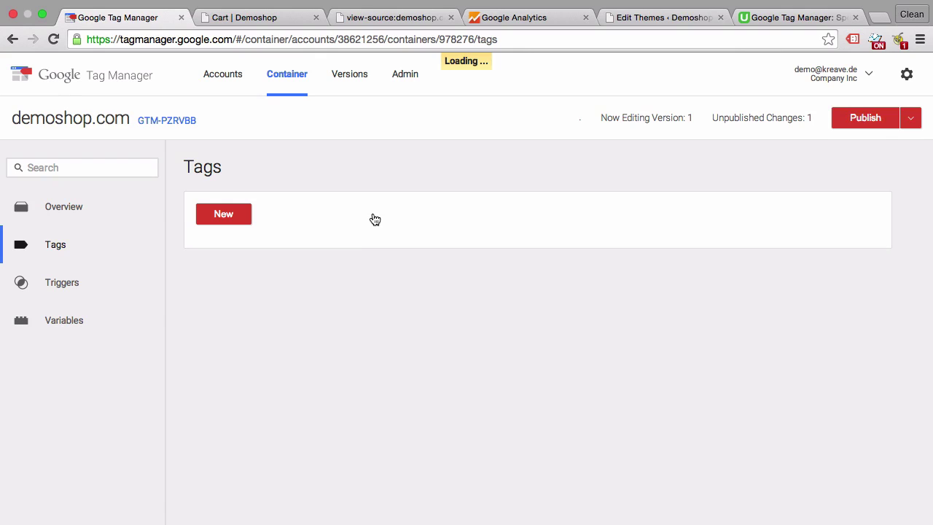
Publish the container changes live with Publish Now.
{"action": "left_click", "coordinate": [864, 117]}
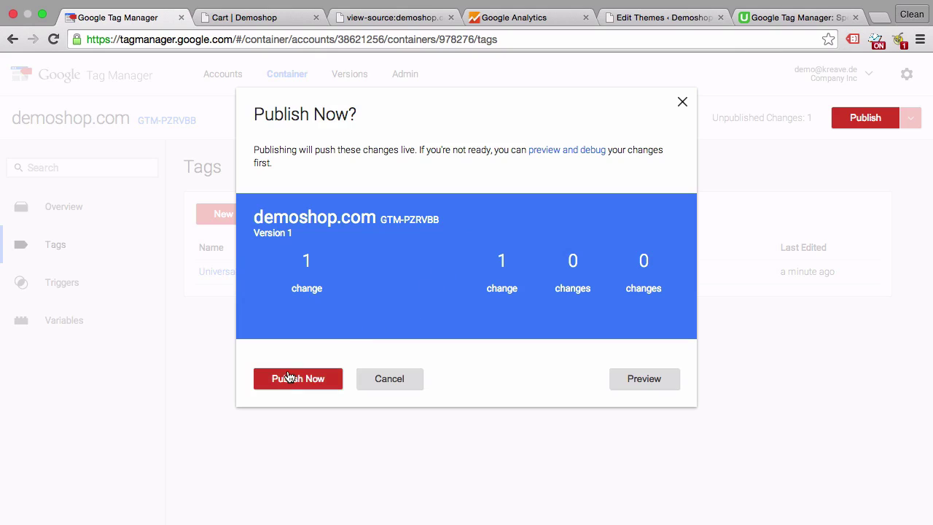
{"action": "left_click", "coordinate": [288, 376]}
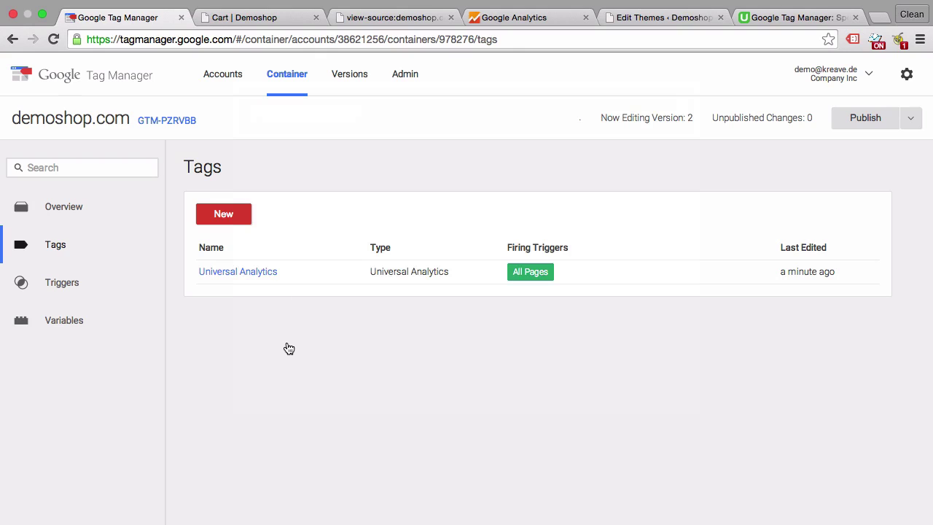
{"action": "left_click", "coordinate": [256, 20]}
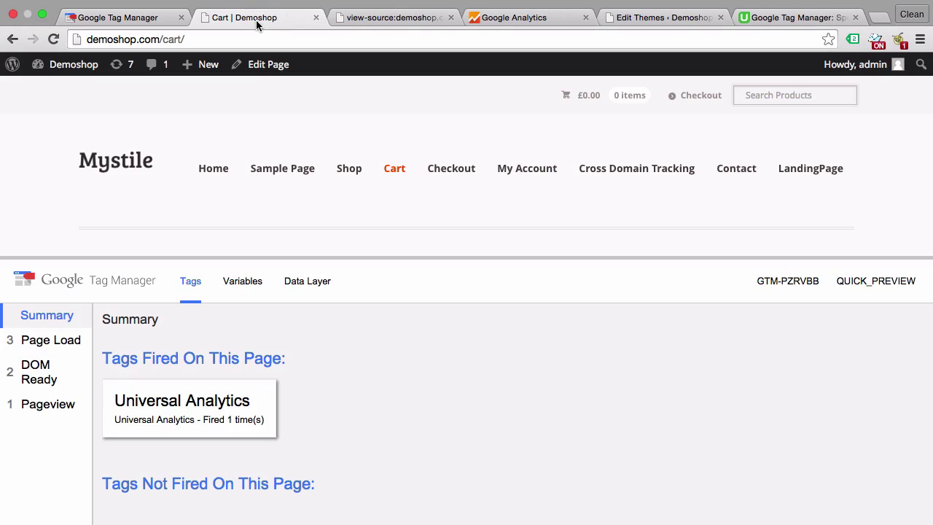
Open the Demoshop home page and review the Google Analytics and Tag Manager tags Tag Assistant detects.
{"action": "left_click", "coordinate": [225, 164]}
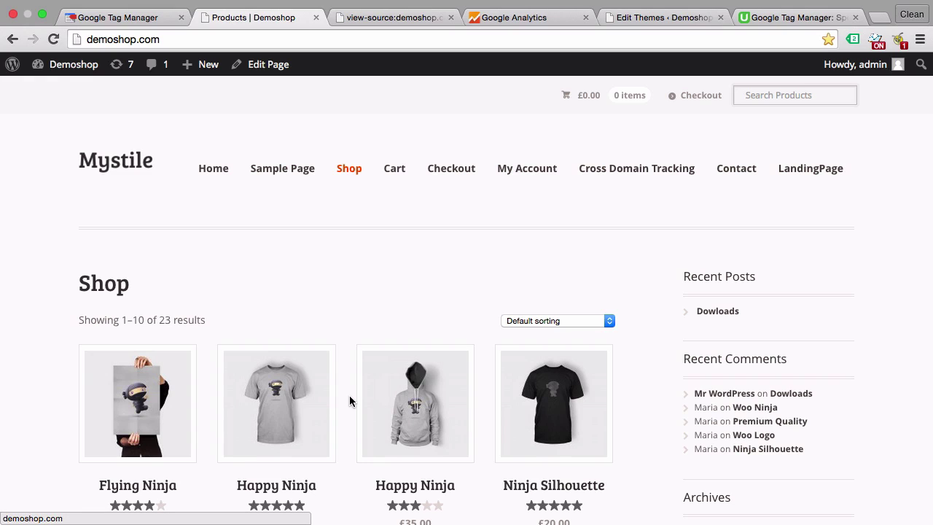
{"action": "left_click", "coordinate": [854, 40]}
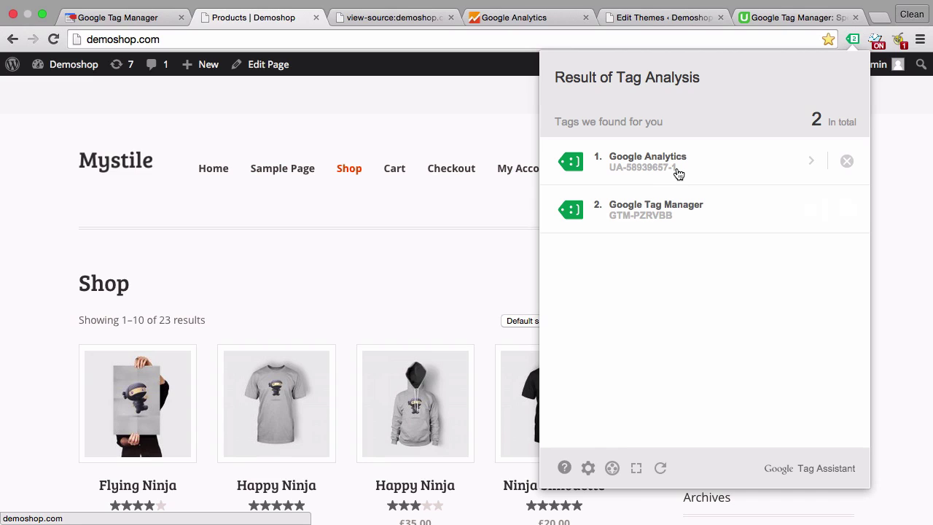
{"action": "left_click", "coordinate": [452, 120]}
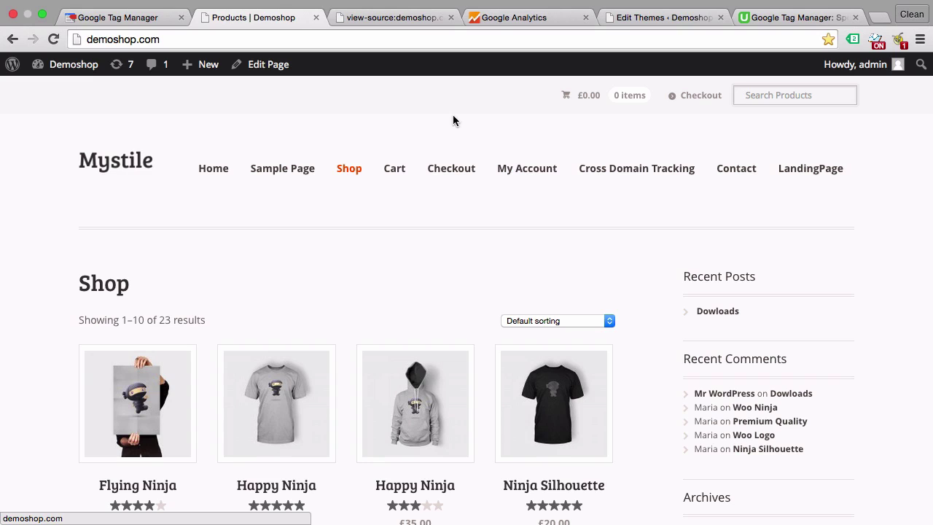
Check the Google Analytics Real-Time Overview shows 1 active user, then return to the Udemy course.
{"action": "left_click", "coordinate": [511, 22]}
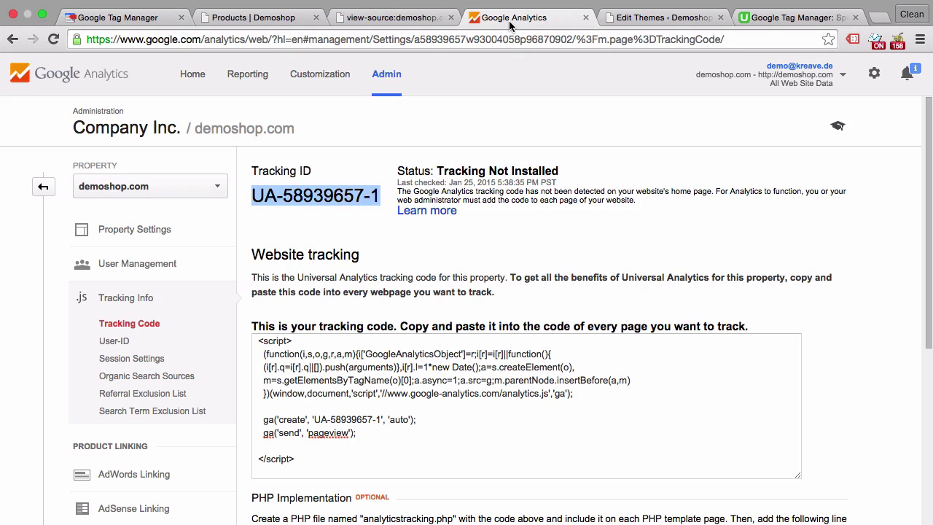
{"action": "left_click", "coordinate": [248, 84]}
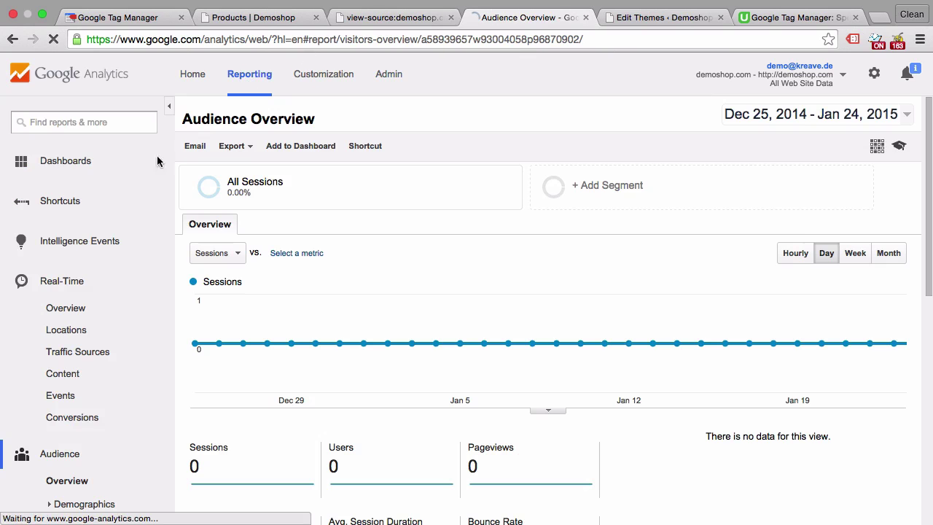
{"action": "left_click", "coordinate": [67, 309]}
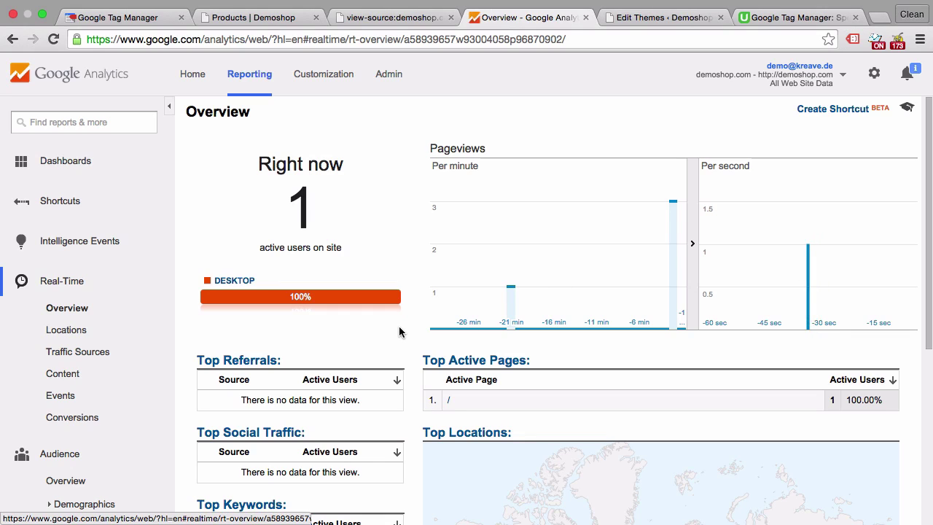
{"action": "left_click", "coordinate": [147, 23]}
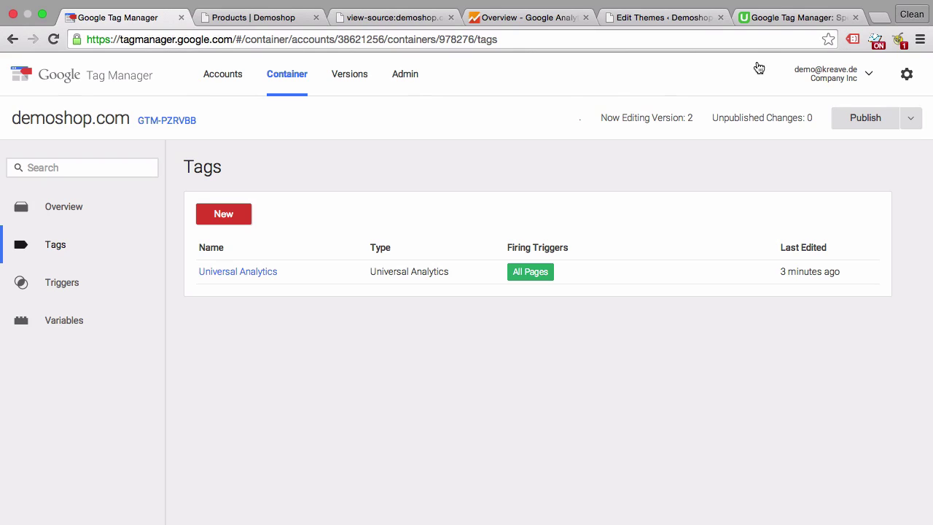
{"action": "left_click", "coordinate": [777, 20]}
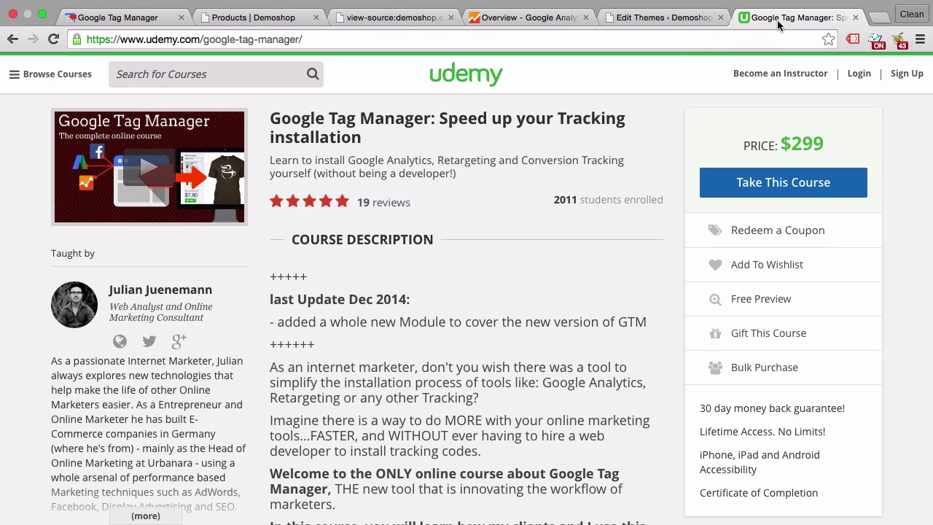